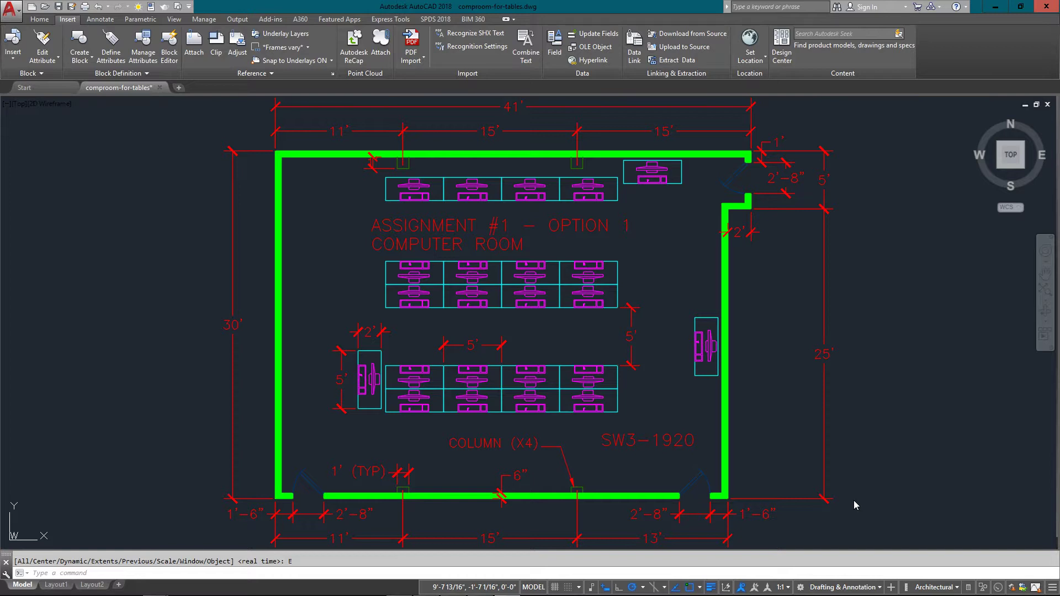
Examine the lower desk rows of the computer room plan up close, finishing with the whole floor plan in view.
type("z")
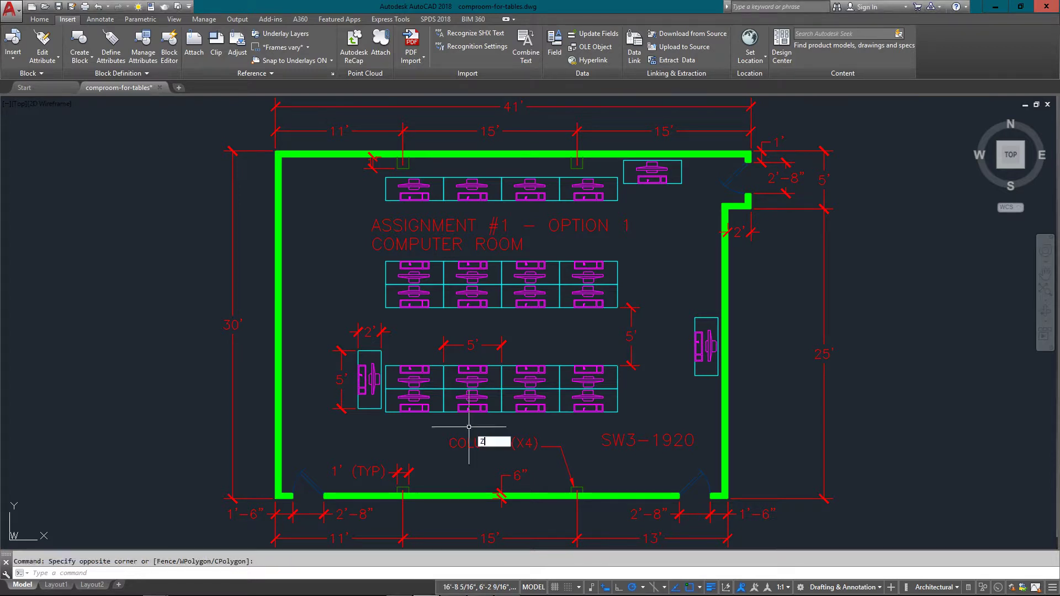
key("Return")
left_click(487, 420)
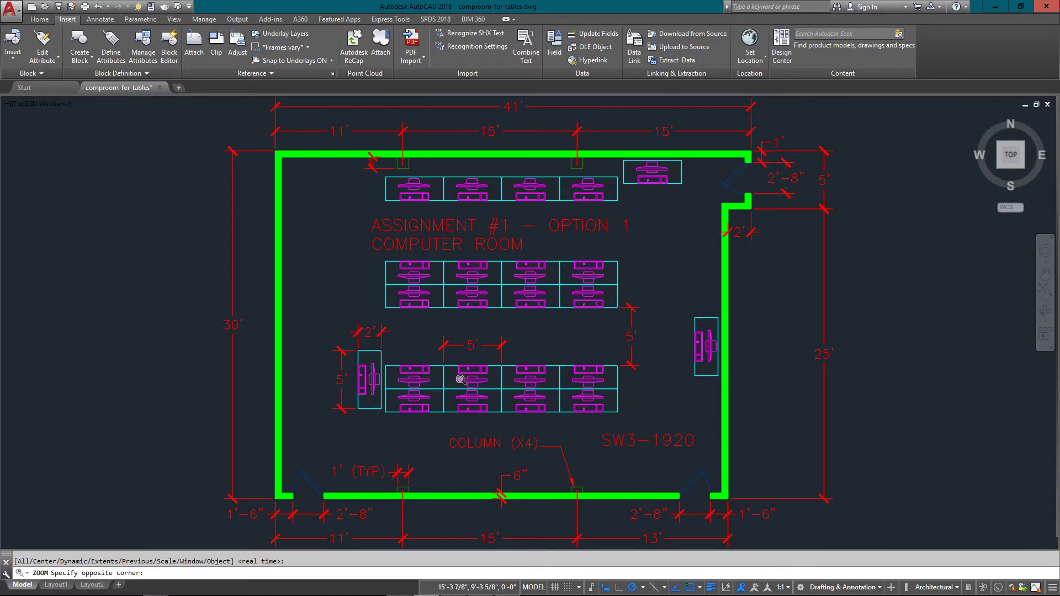
left_click(438, 372)
scroll(438, 280, "up", 2)
scroll(437, 284, "up", 2)
scroll(491, 308, "down", 2)
scroll(491, 321, "up", 2)
scroll(444, 237, "down", 2)
scroll(481, 282, "down", 5)
scroll(491, 287, "down", 5)
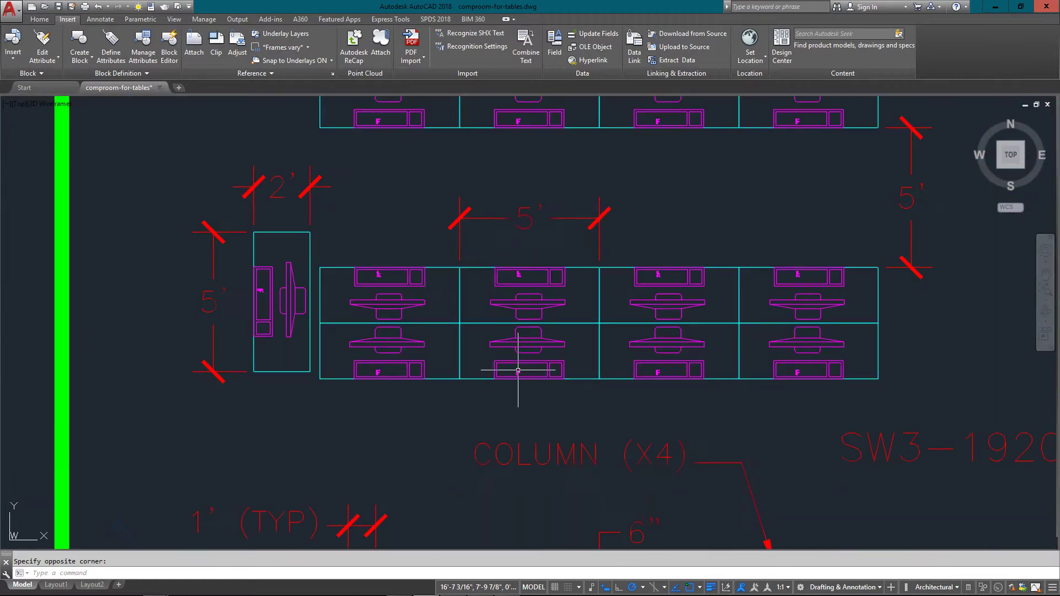
mouse_move(505, 354)
middle_mouse_down()
mouse_move(494, 420)
mouse_move(492, 384)
middle_mouse_up()
scroll(495, 413, "down", 3)
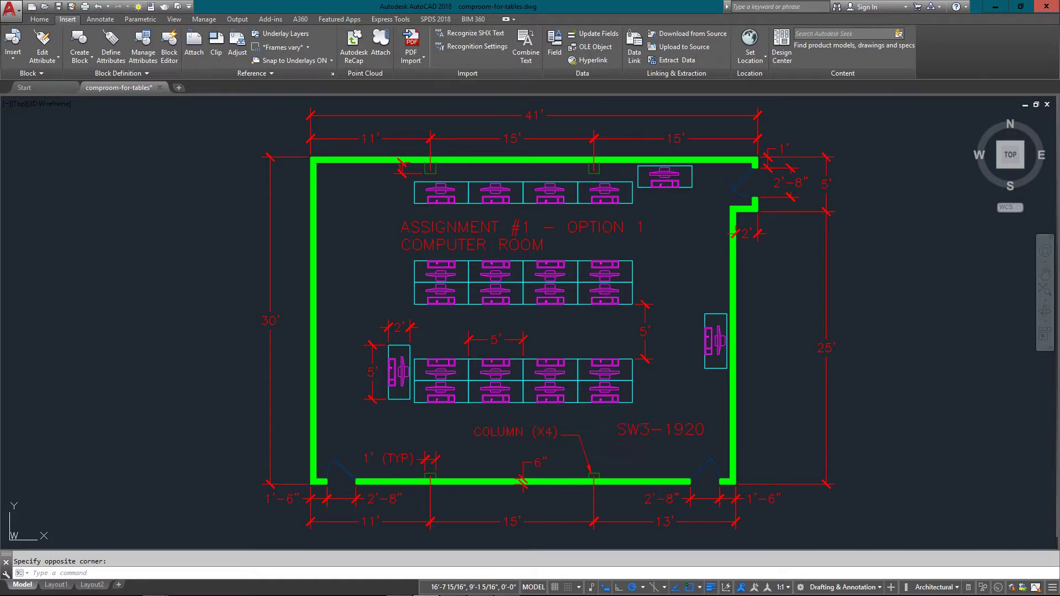
Start a table insertion, preview the VIDEO TABLE, FENCE TABLE and MY FIRST TABLE styles, and choose the Standard table style.
key("Return")
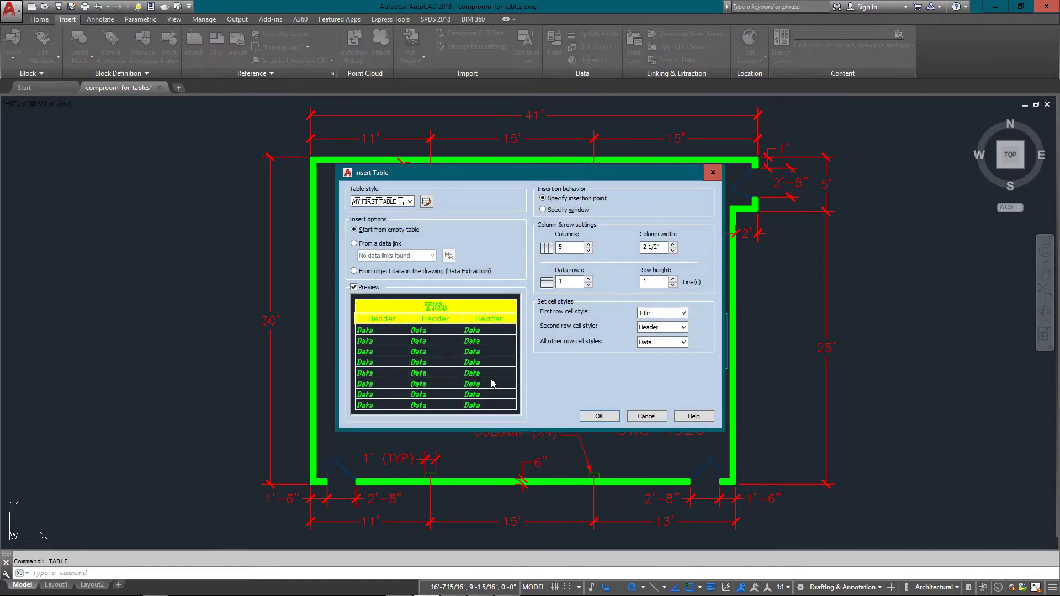
left_click(392, 201)
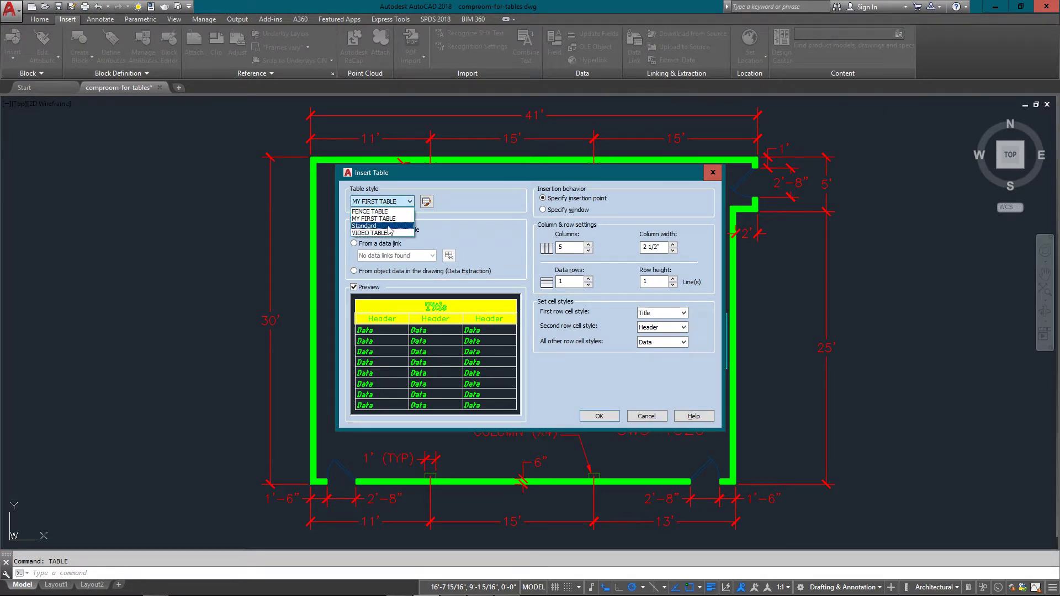
left_click(389, 232)
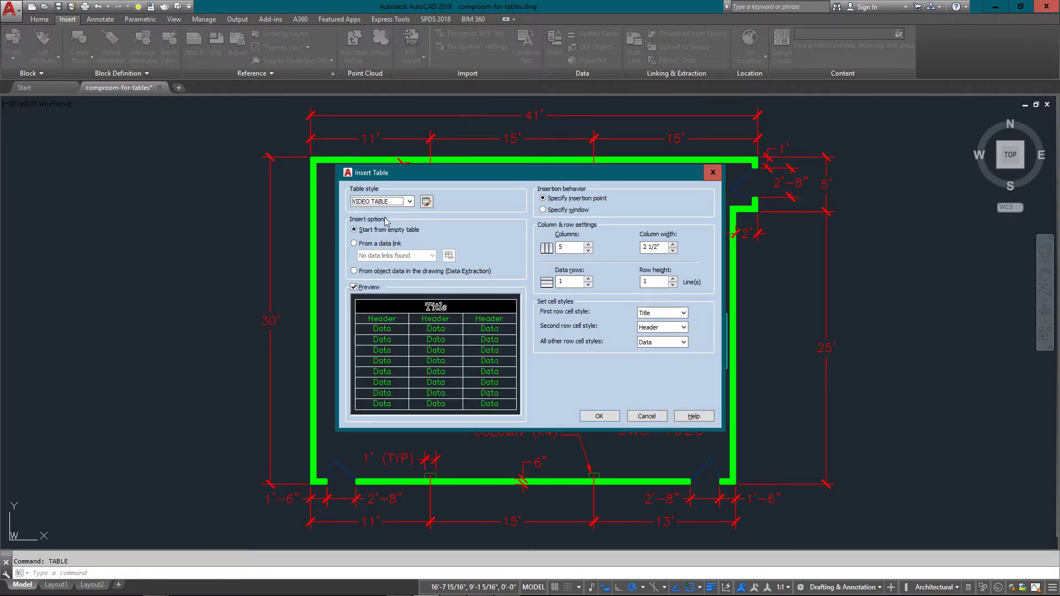
left_click(387, 201)
left_click(385, 212)
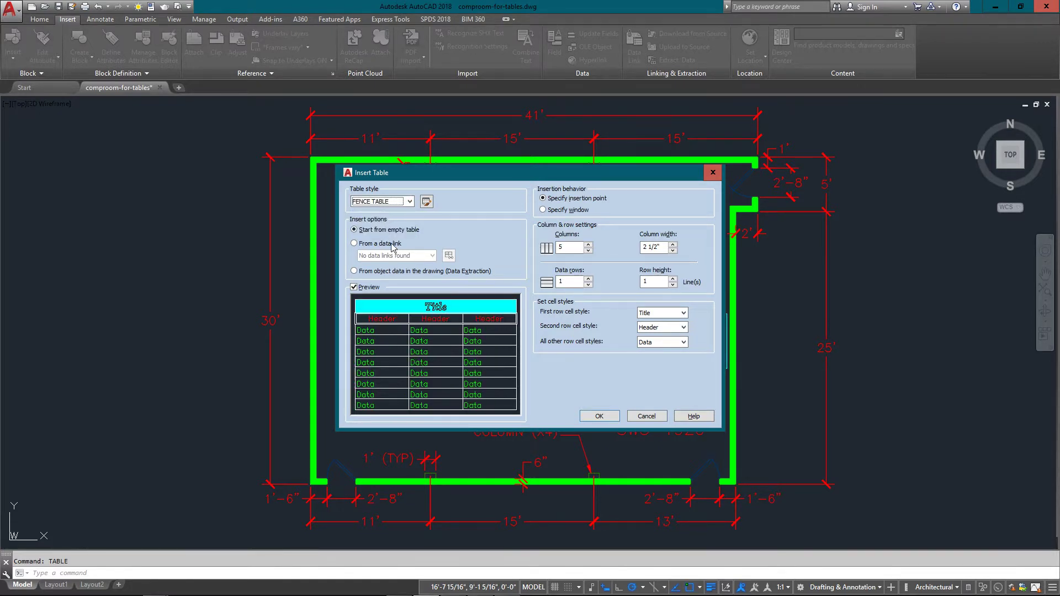
left_click(385, 202)
left_click(386, 219)
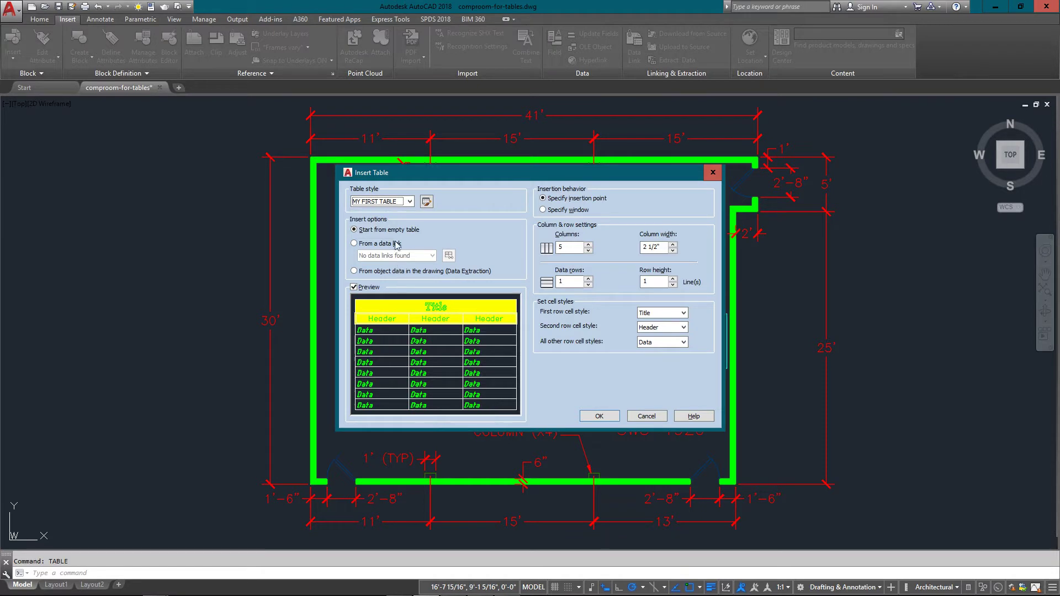
left_click(387, 201)
left_click(387, 225)
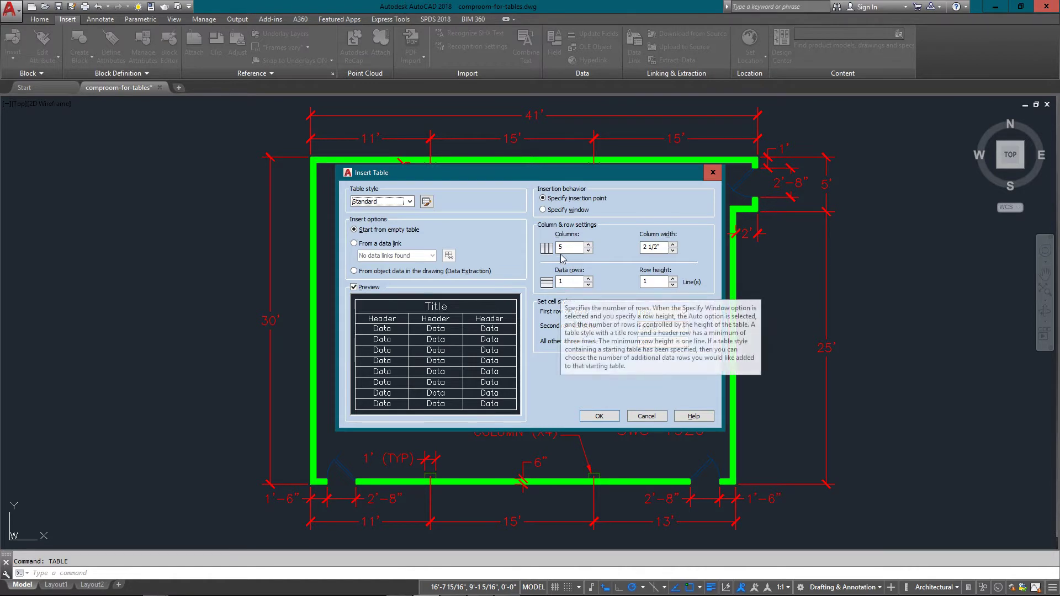
Set the table to be inserted to 3 columns and 2 data rows.
left_click(566, 283)
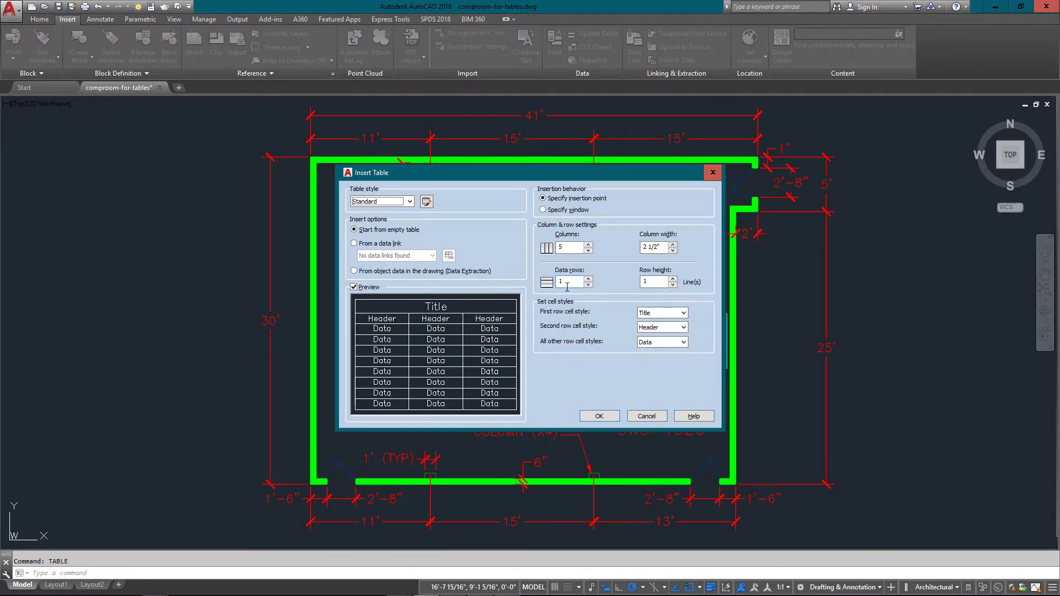
left_click(588, 250)
left_click(588, 251)
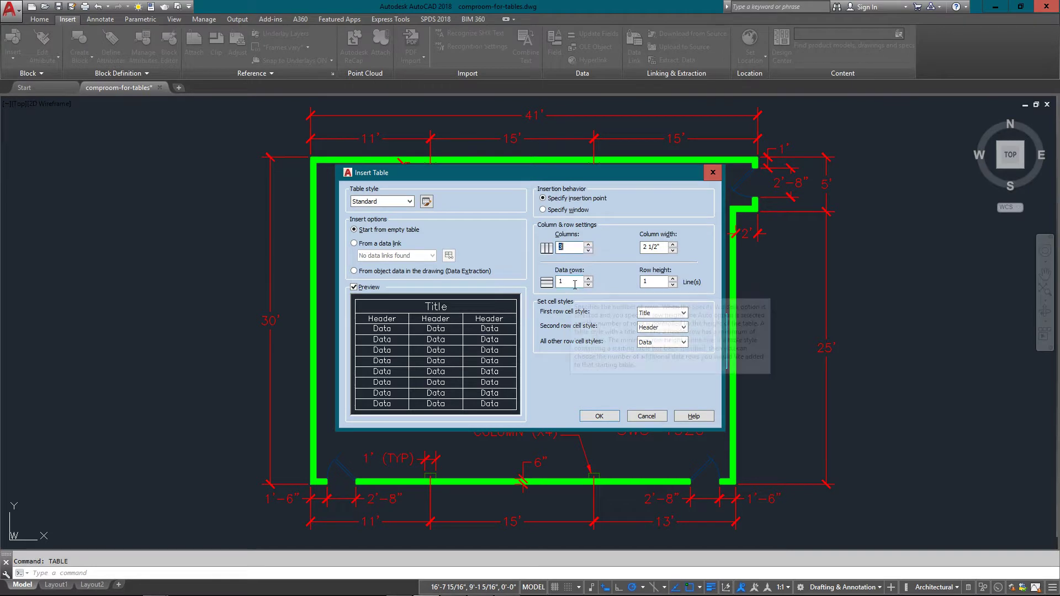
left_click(589, 279)
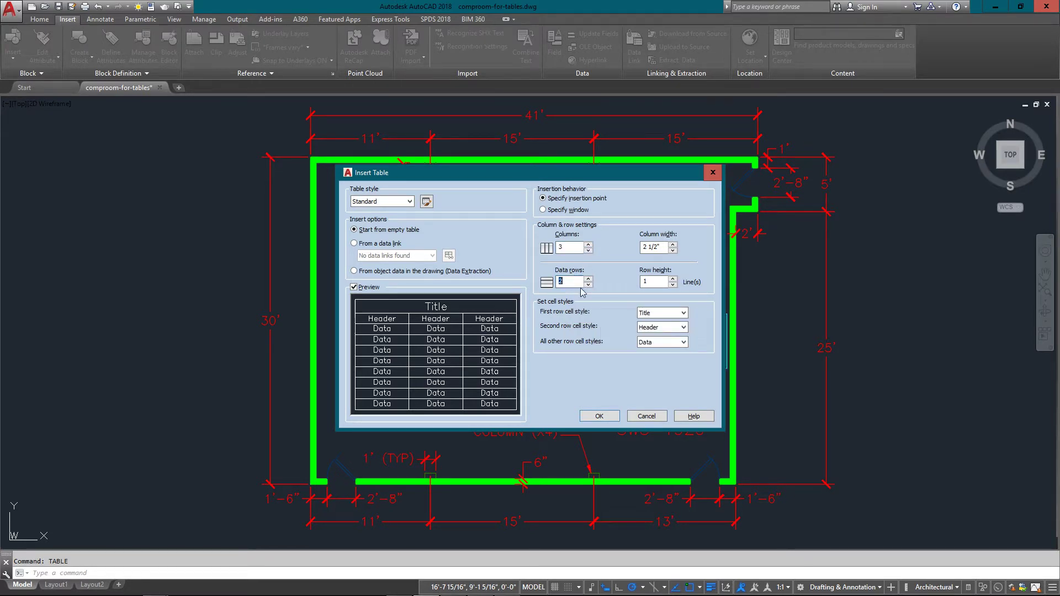
Create a new table style called NEW TABLE FORMAT, starting with the Standard style.
left_click(426, 202)
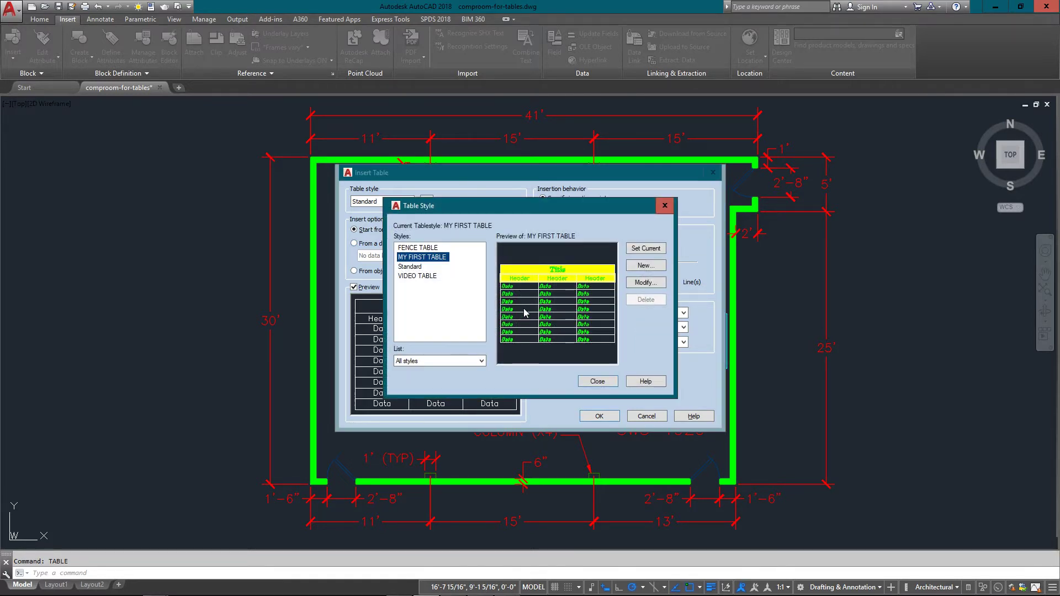
left_click(441, 276)
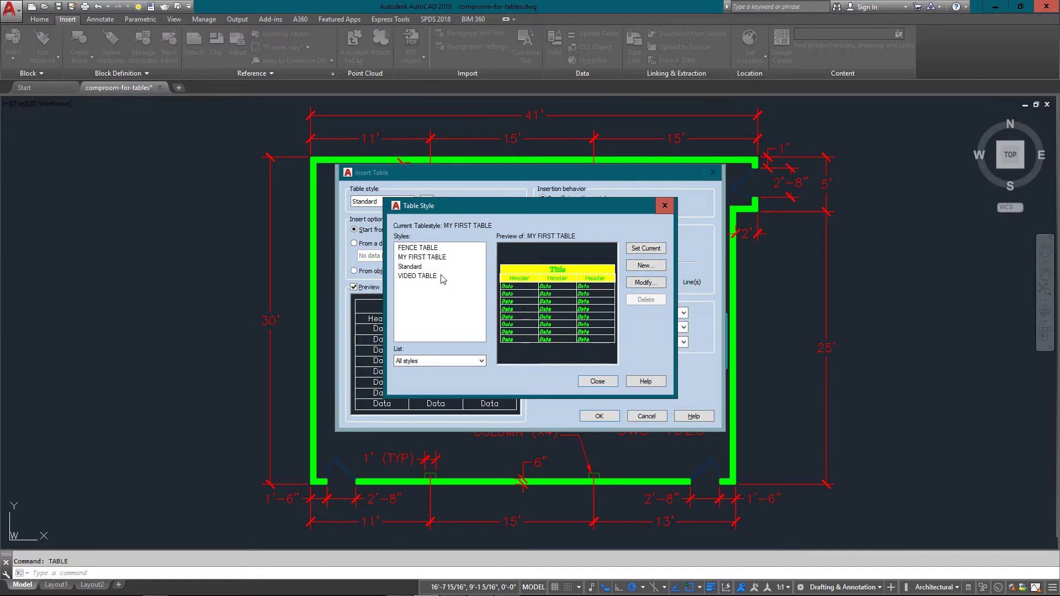
left_click(427, 277)
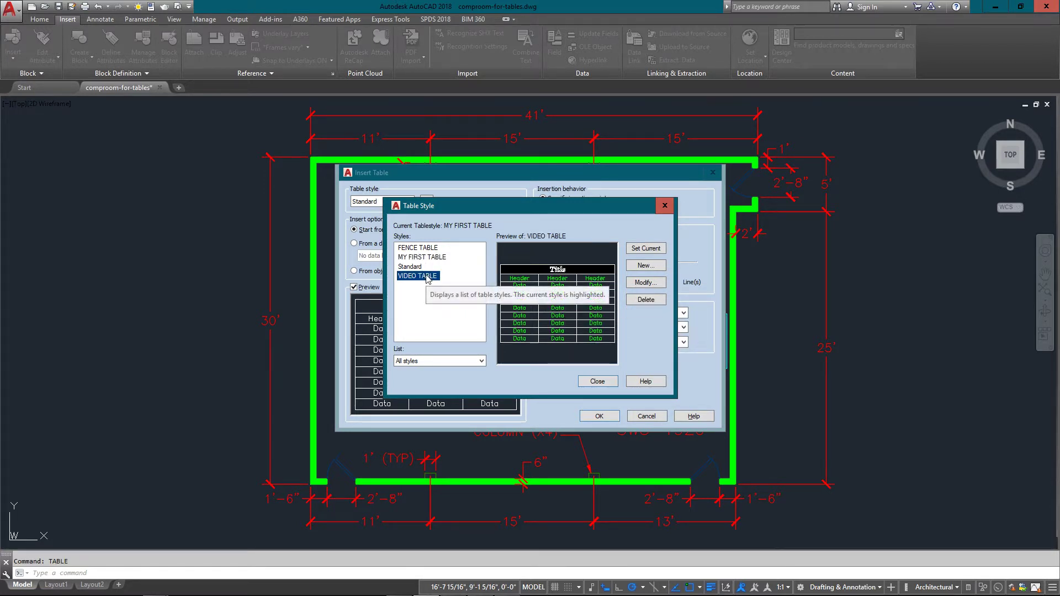
left_click(646, 266)
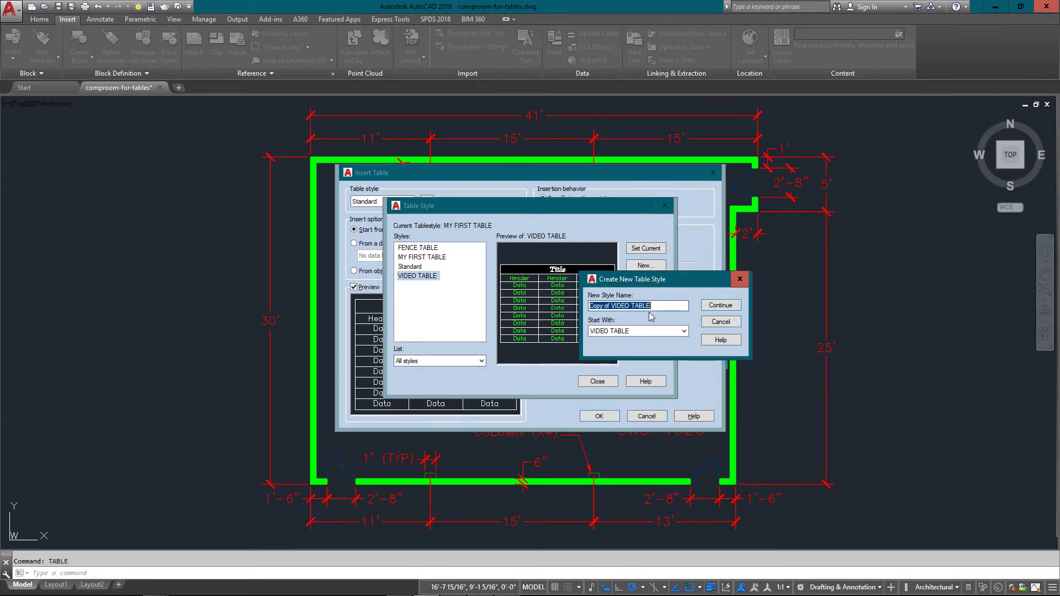
type("NEW TABLE FORMAT")
left_click(625, 331)
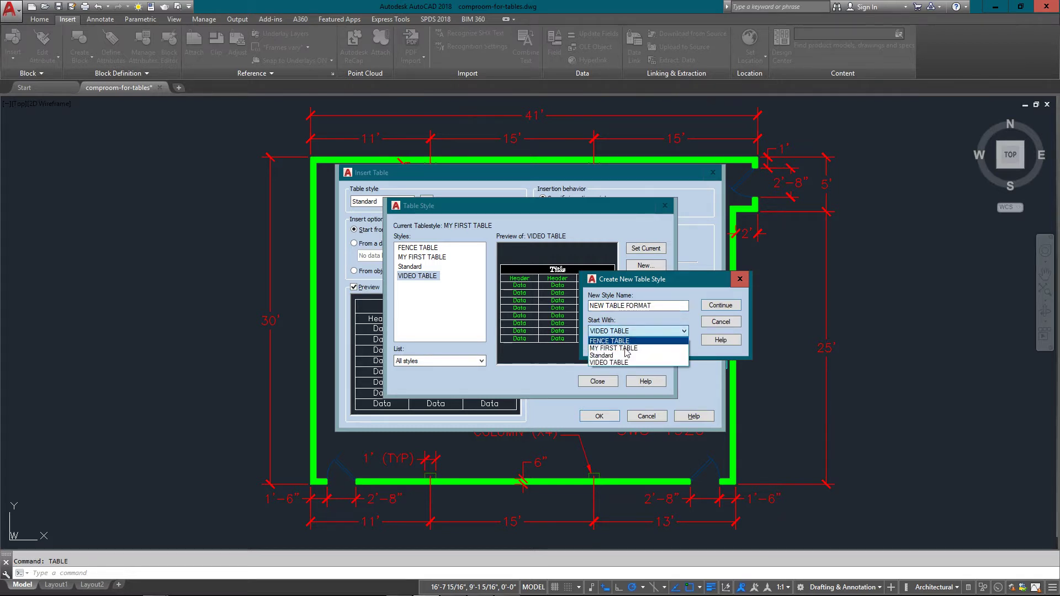
left_click(638, 355)
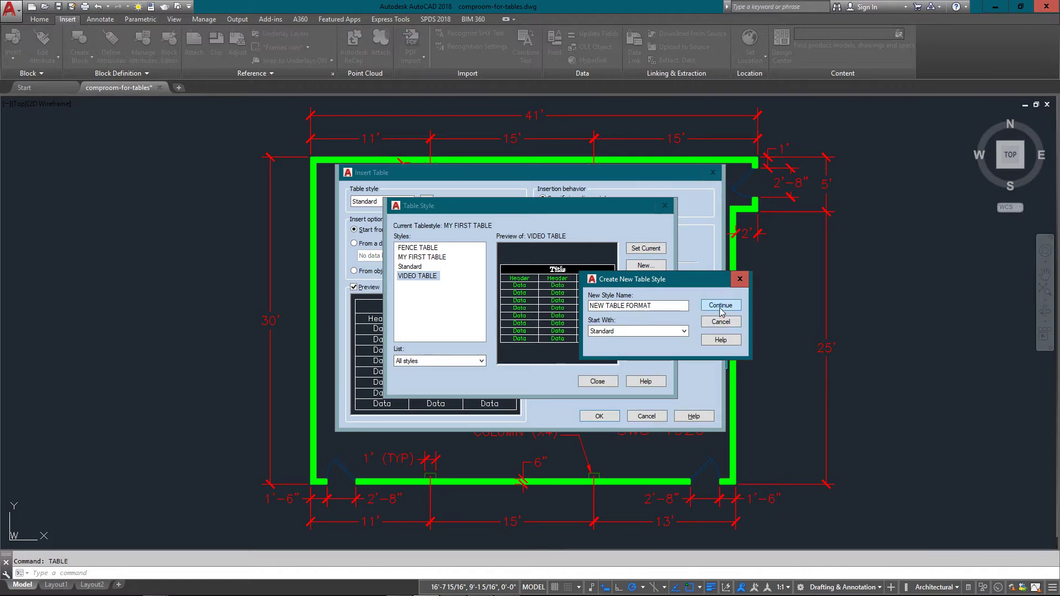
left_click(720, 306)
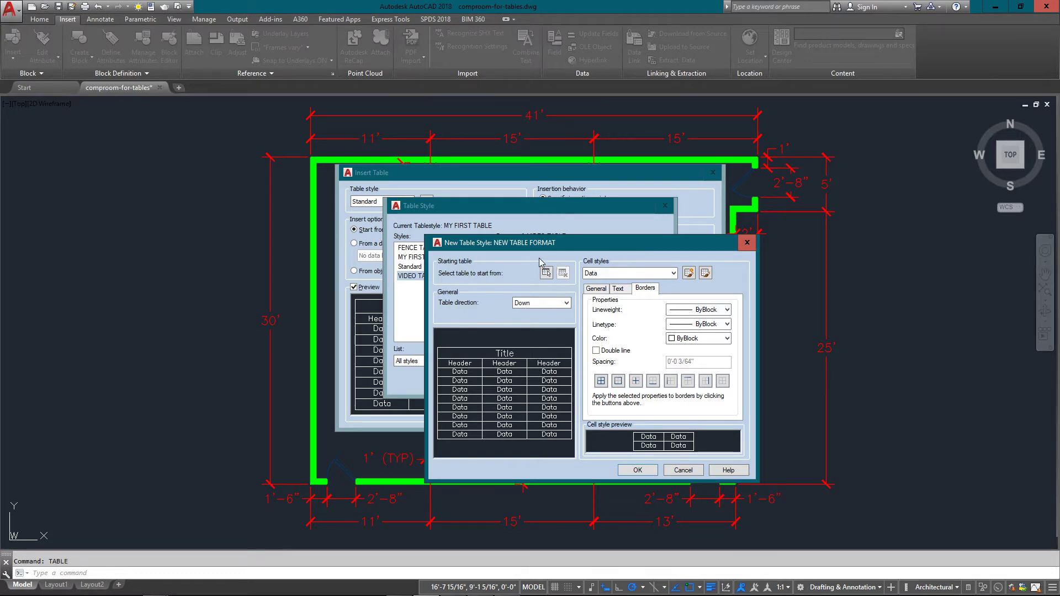
Try the Up table direction for the new style and return it to Down.
left_click(542, 303)
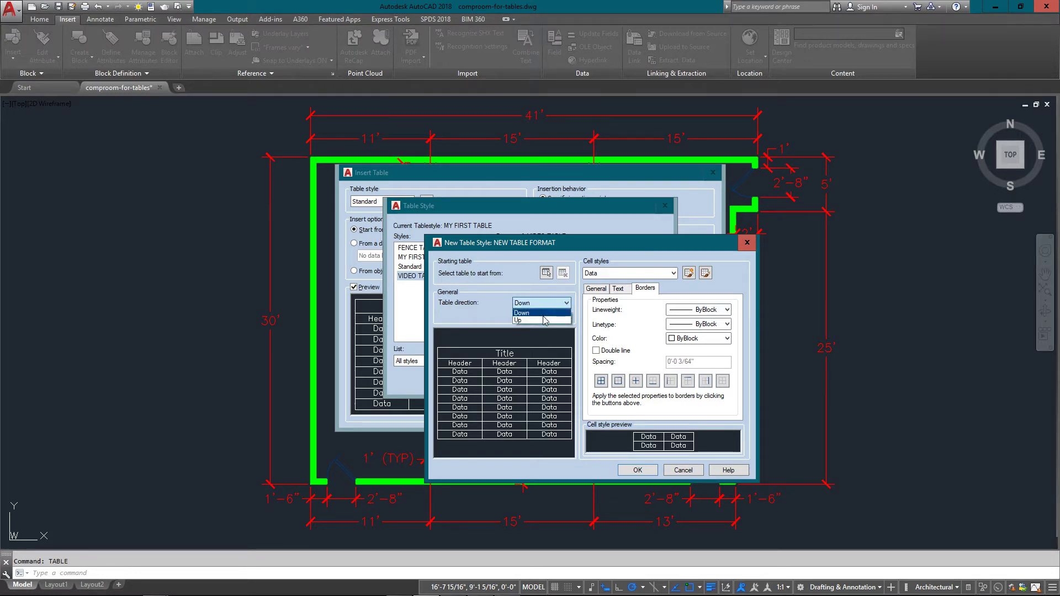
left_click(544, 320)
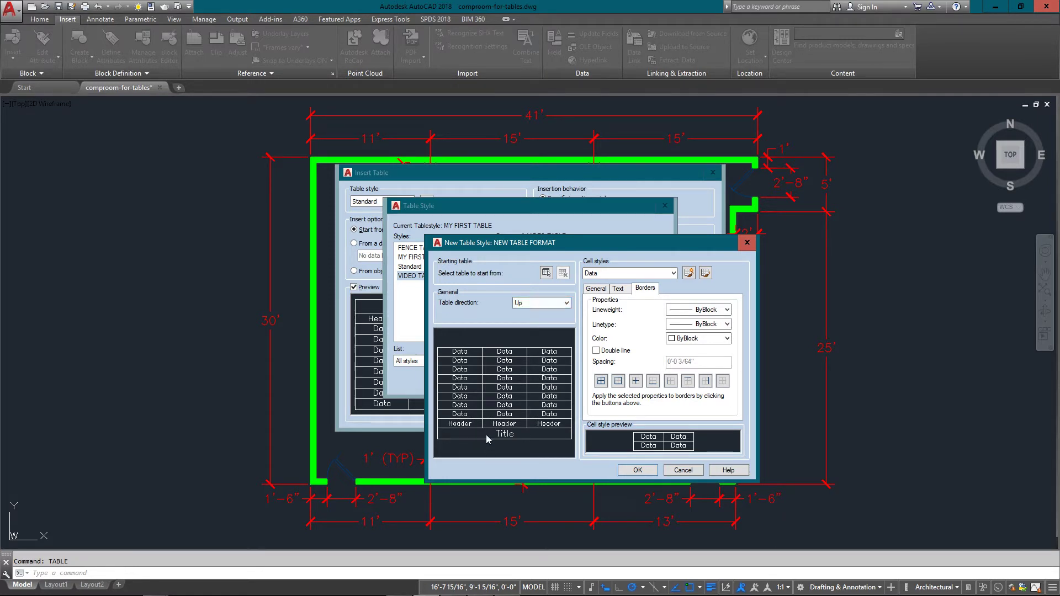
left_click(566, 303)
left_click(539, 312)
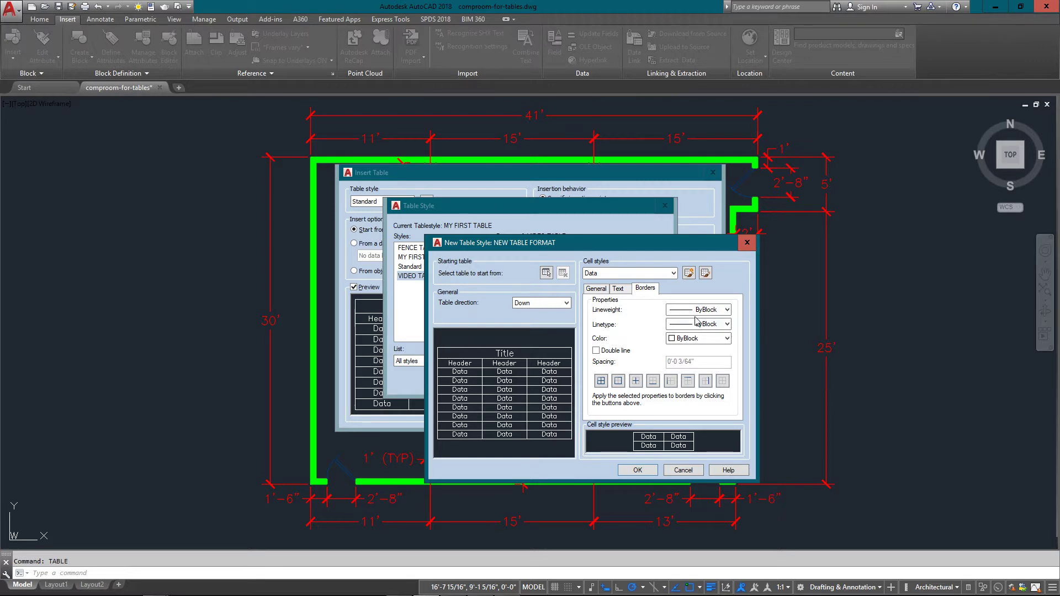
Review the Title cell style's general, text and border properties, and set its fill color to Cyan.
left_click(610, 273)
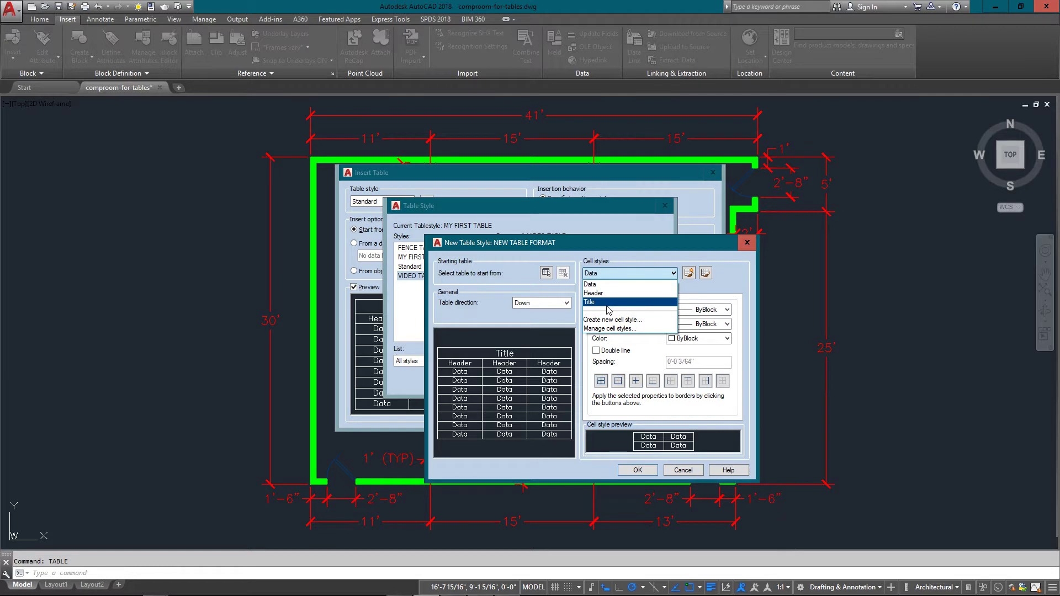
left_click(606, 305)
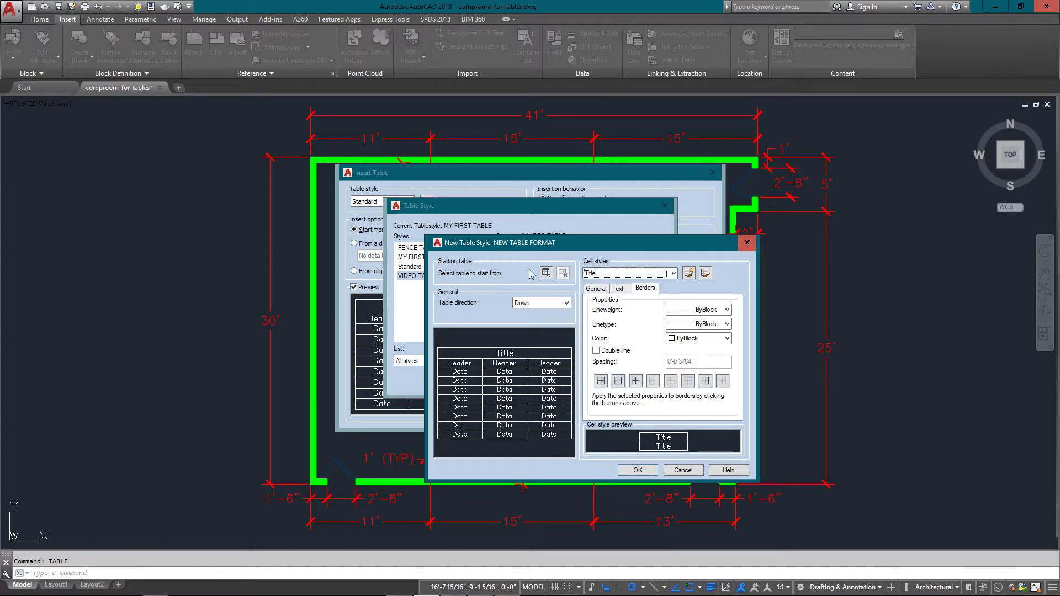
left_click(590, 289)
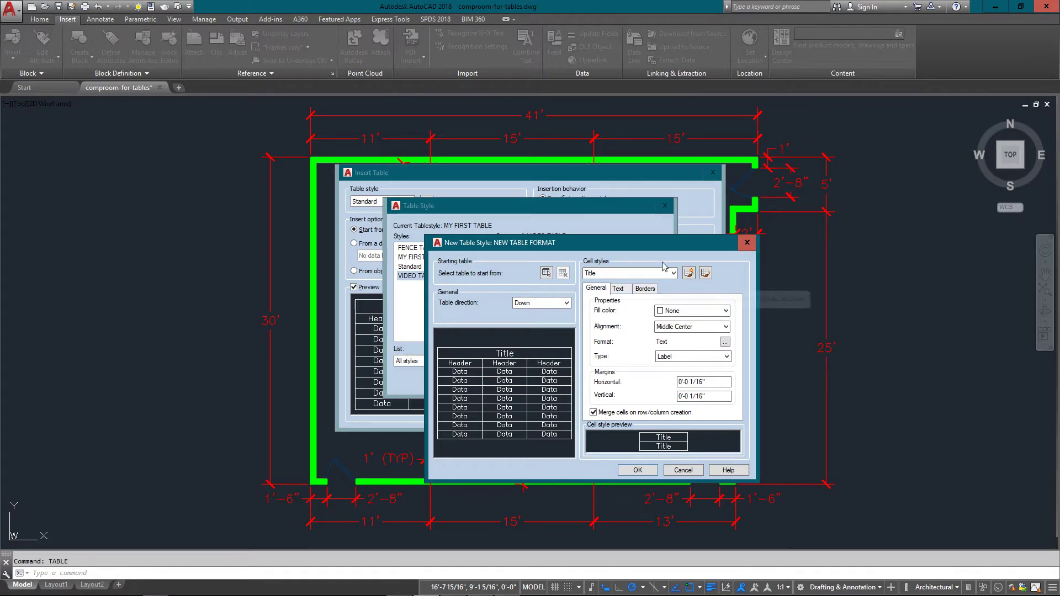
left_click(628, 290)
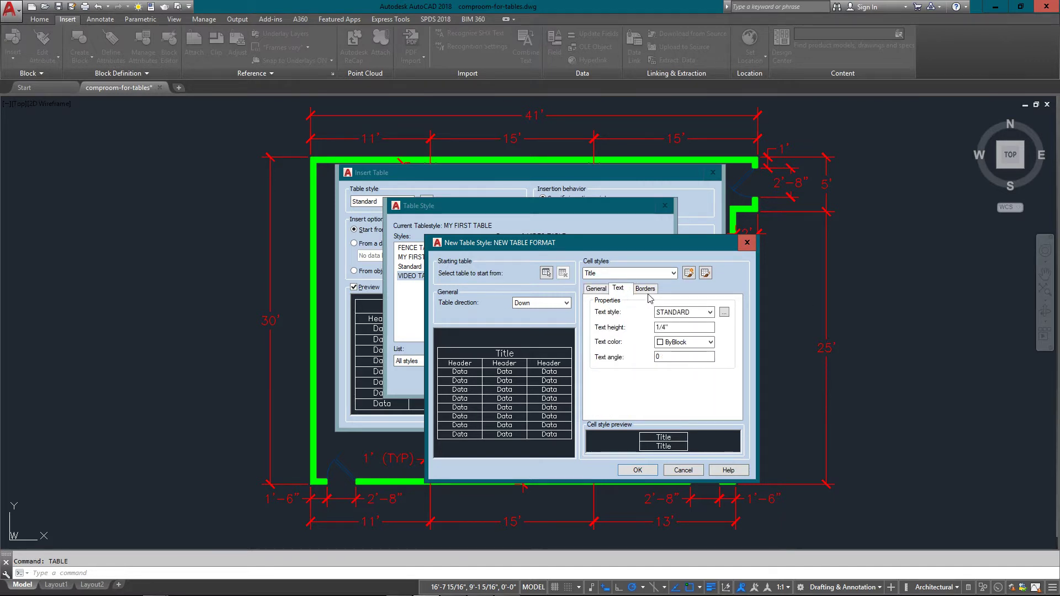
left_click(634, 290)
left_click(596, 289)
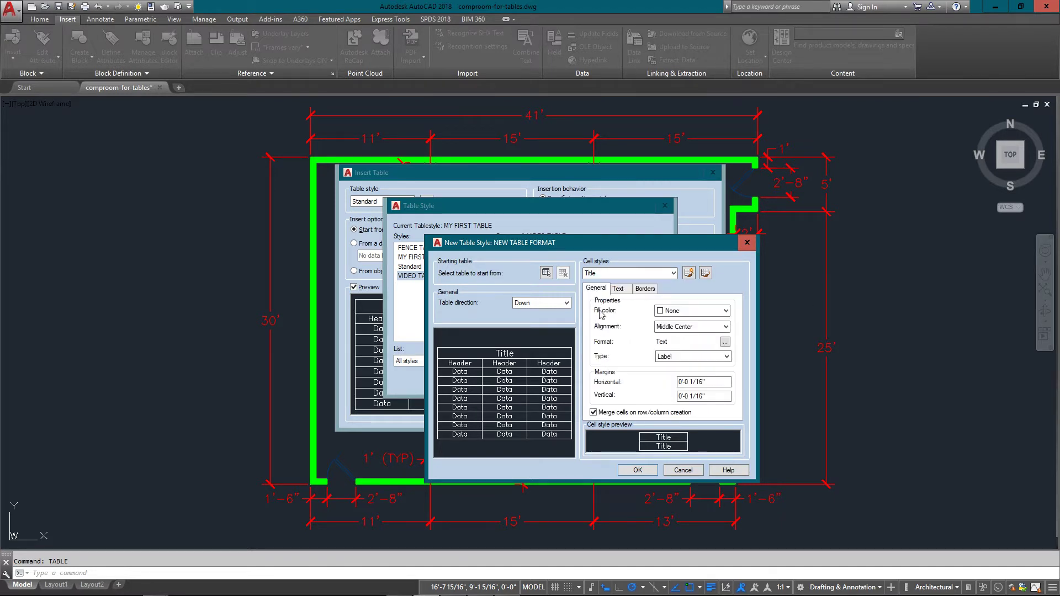
left_click(692, 311)
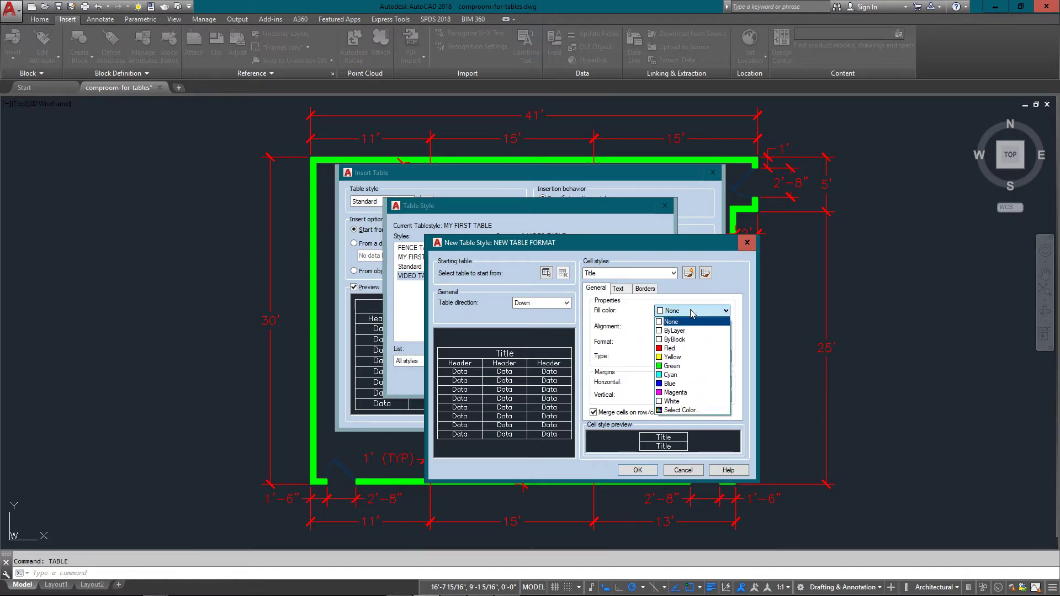
left_click(690, 376)
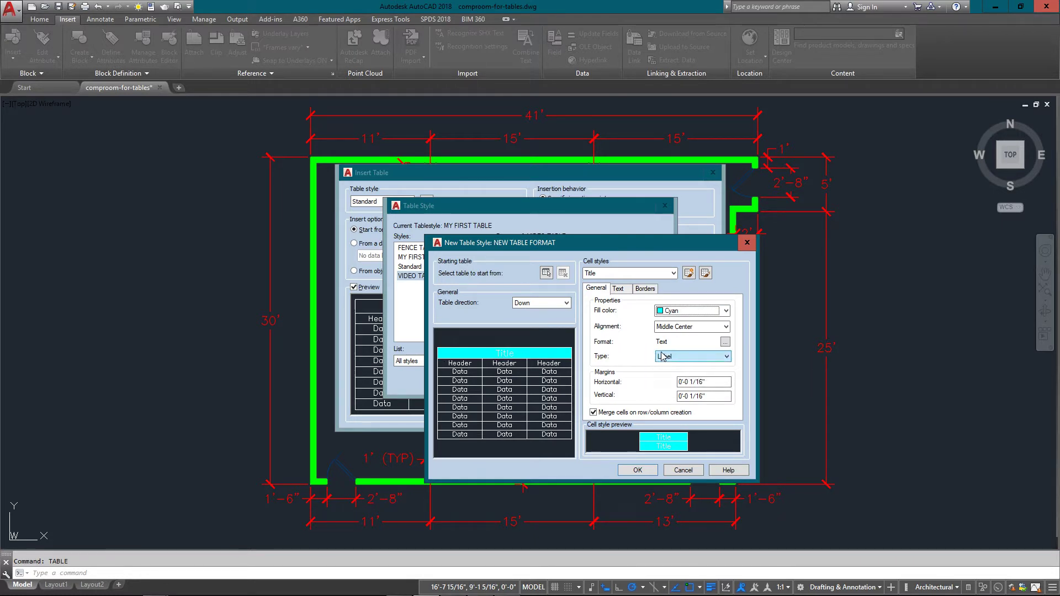
Set the Title cell's text style to GOST-2.304_Type-B_shrink and look at that style's definition.
left_click(620, 290)
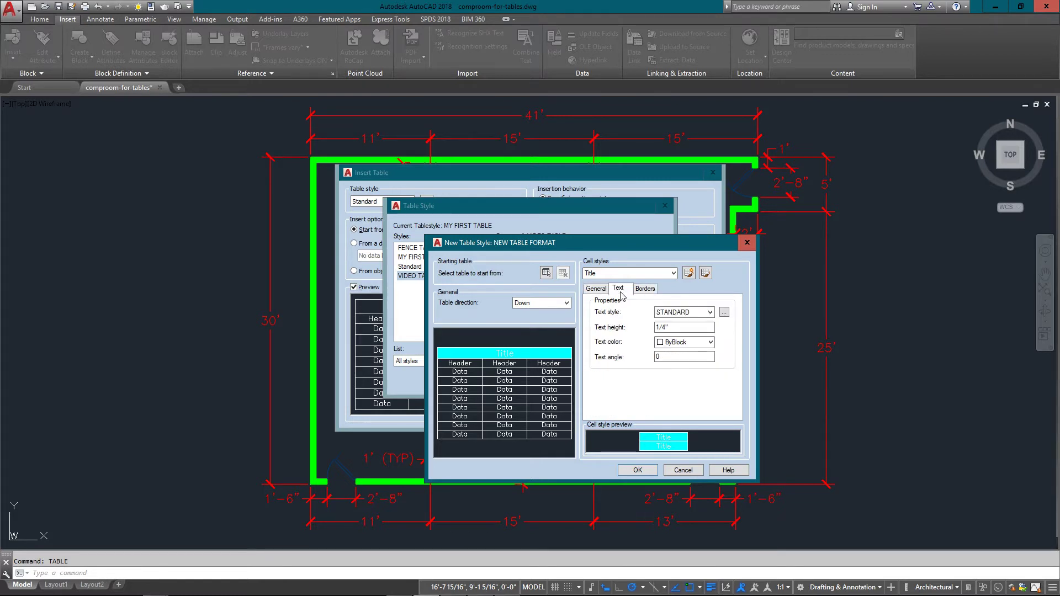
left_click(678, 313)
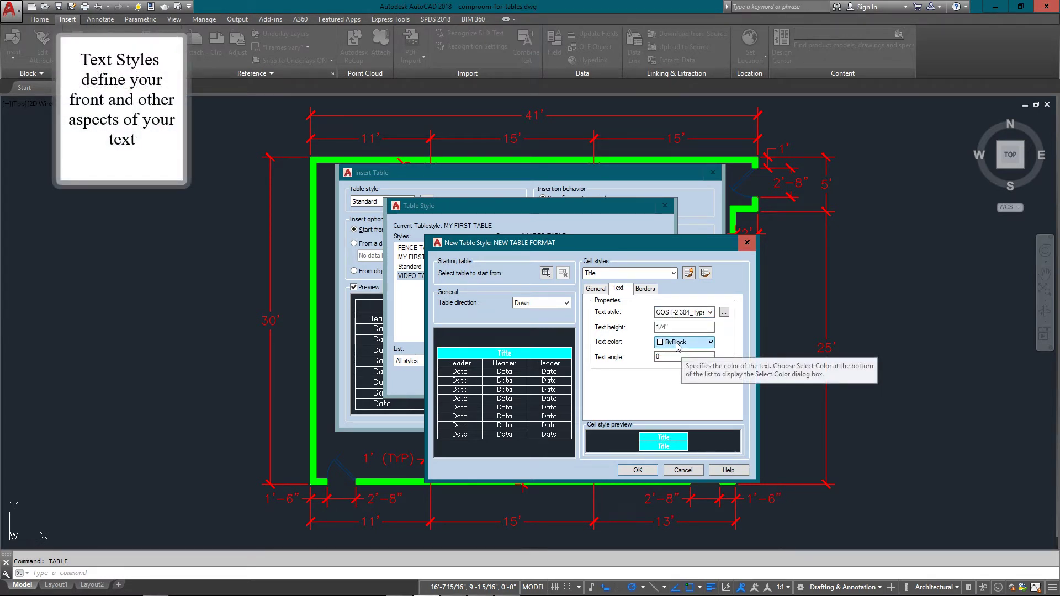
left_click(724, 311)
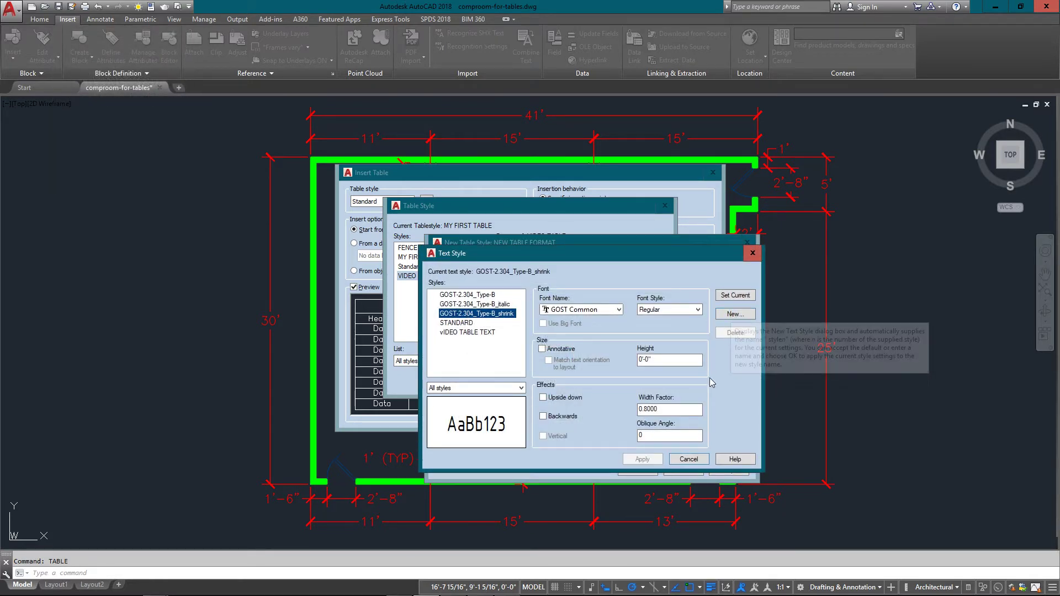
left_click(688, 460)
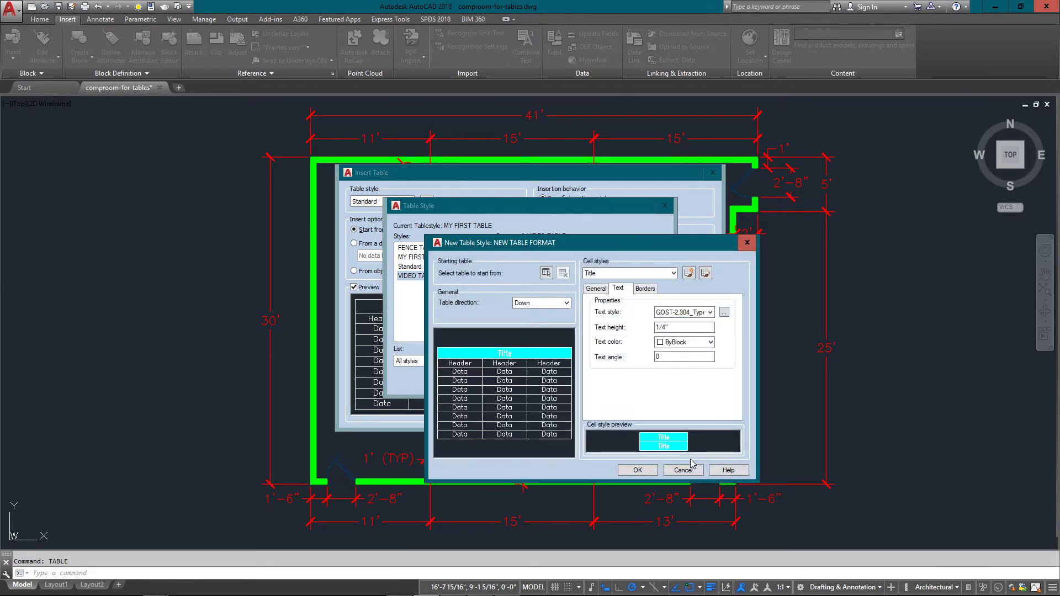
Compare the STANDARD and GOST-2.304_Type-B_shrink text style definitions without changing them.
left_click(723, 312)
left_click(472, 323)
left_click(473, 313)
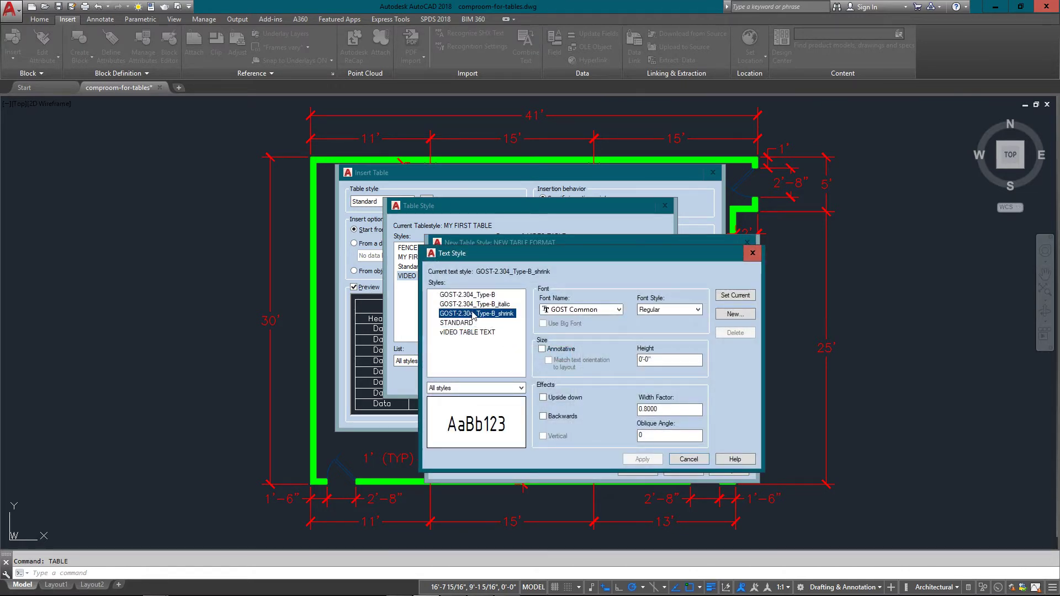
left_click(679, 460)
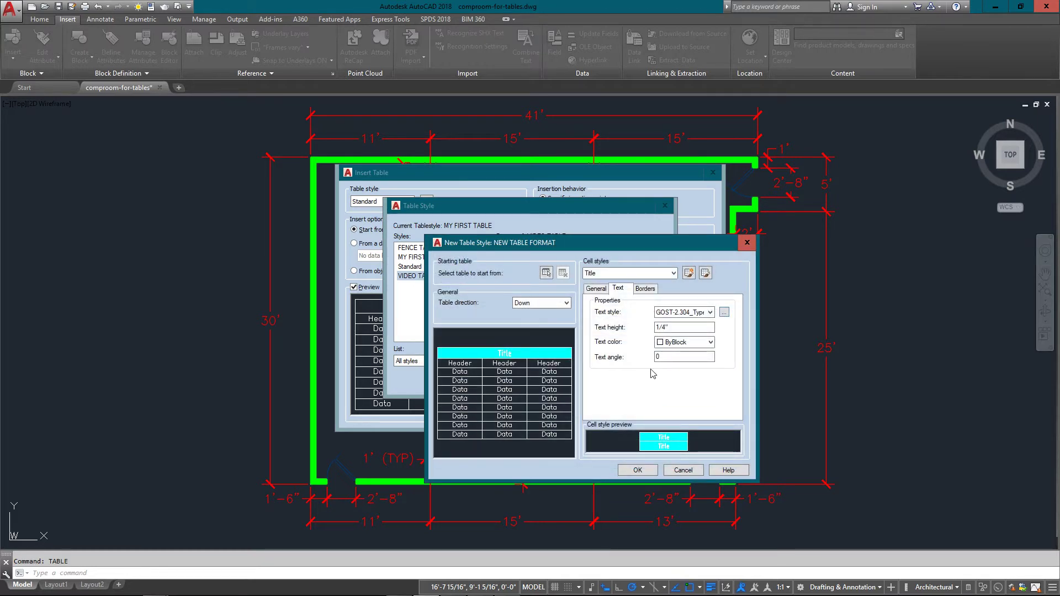
Set the Title cell style's text color to Color 250.
left_click(682, 345)
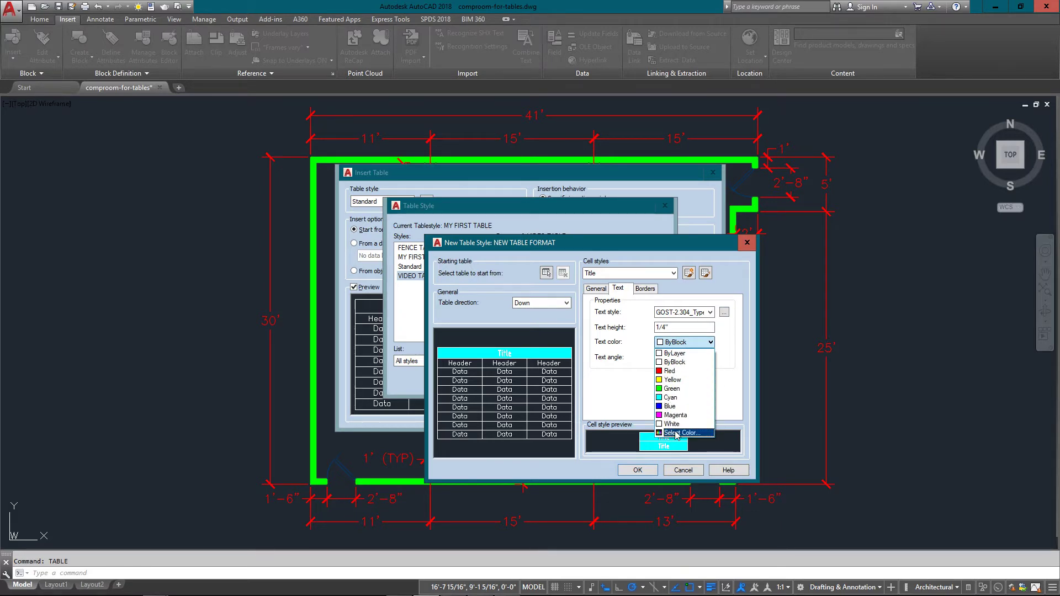
left_click(678, 433)
left_click(509, 339)
left_click(516, 389)
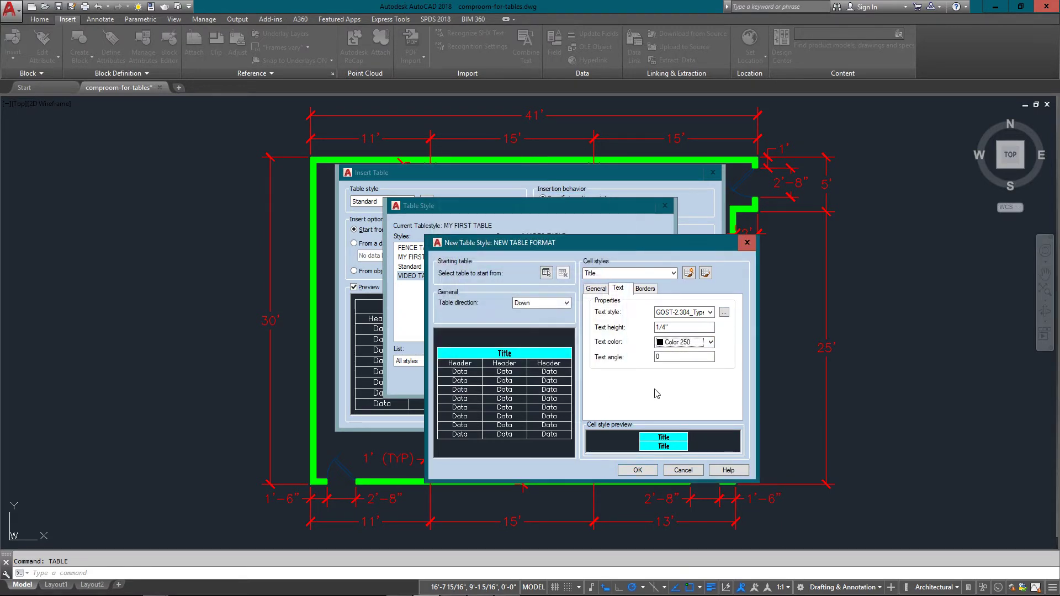
Set the Title cell style's border lineweight to 0.30 mm and turn on double lines.
left_click(651, 291)
left_click(697, 309)
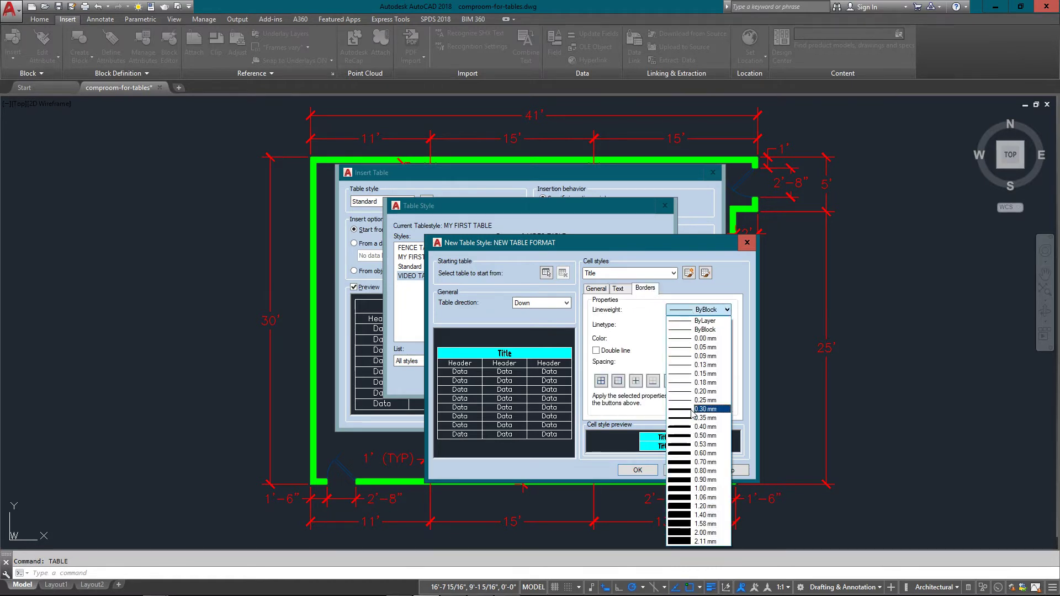
left_click(697, 409)
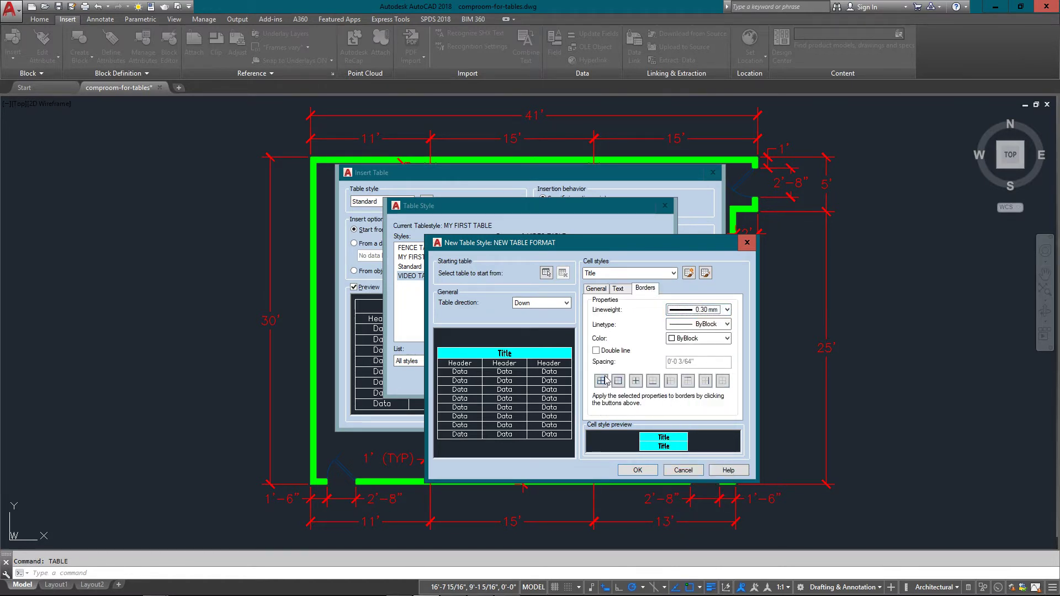
left_click(605, 355)
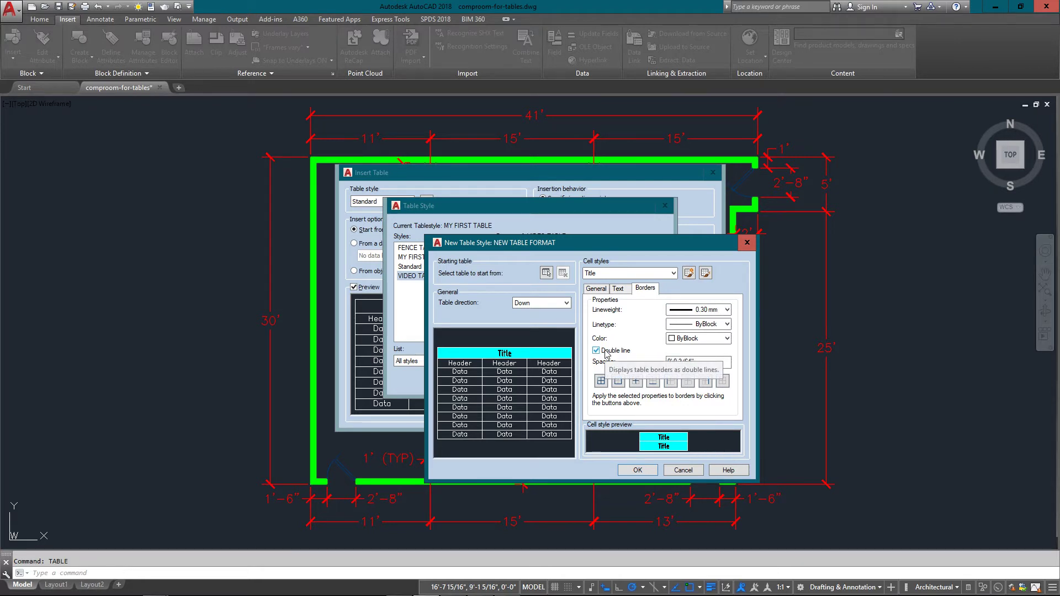
Switch to the Header cell style and set its fill color to Cyan.
left_click(617, 274)
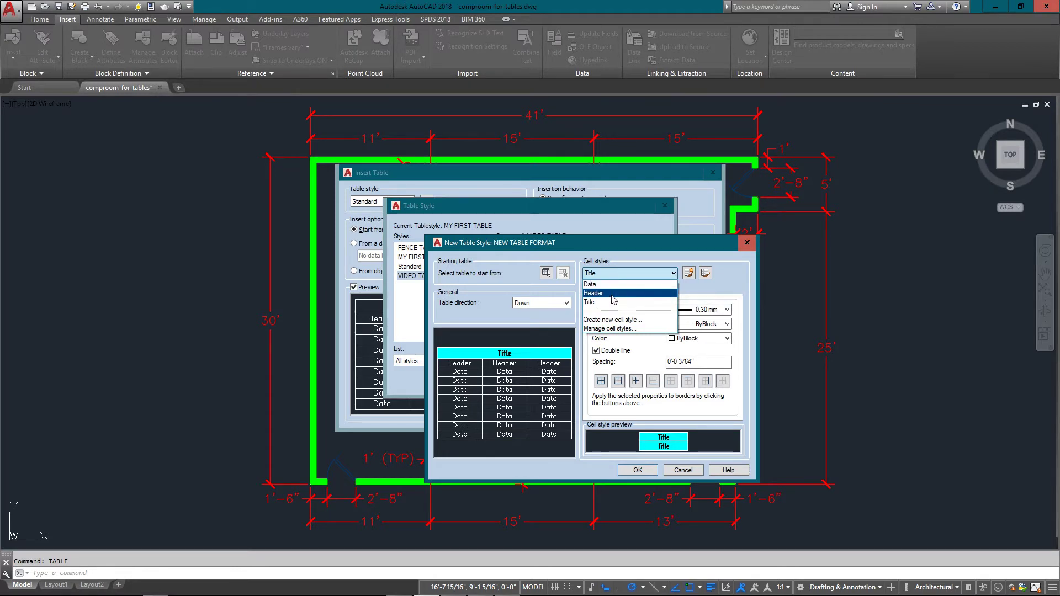
left_click(612, 293)
left_click(596, 288)
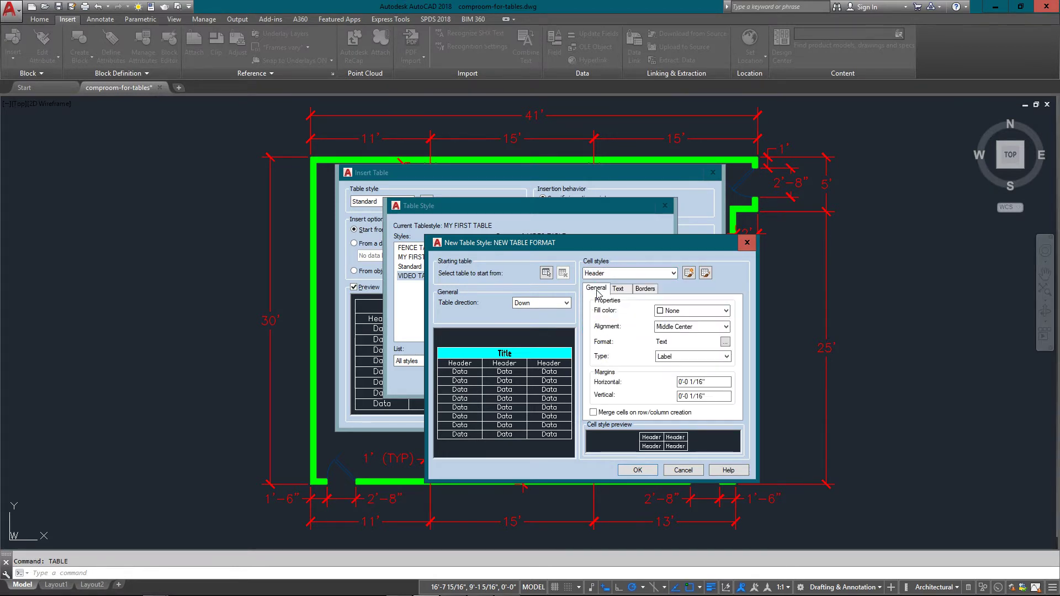
left_click(689, 313)
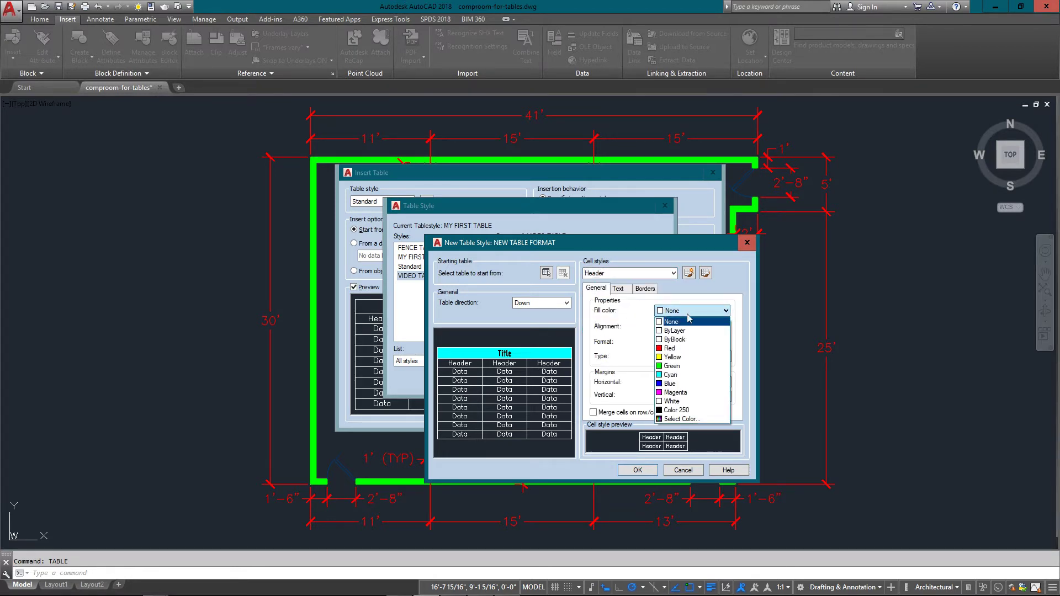
left_click(674, 372)
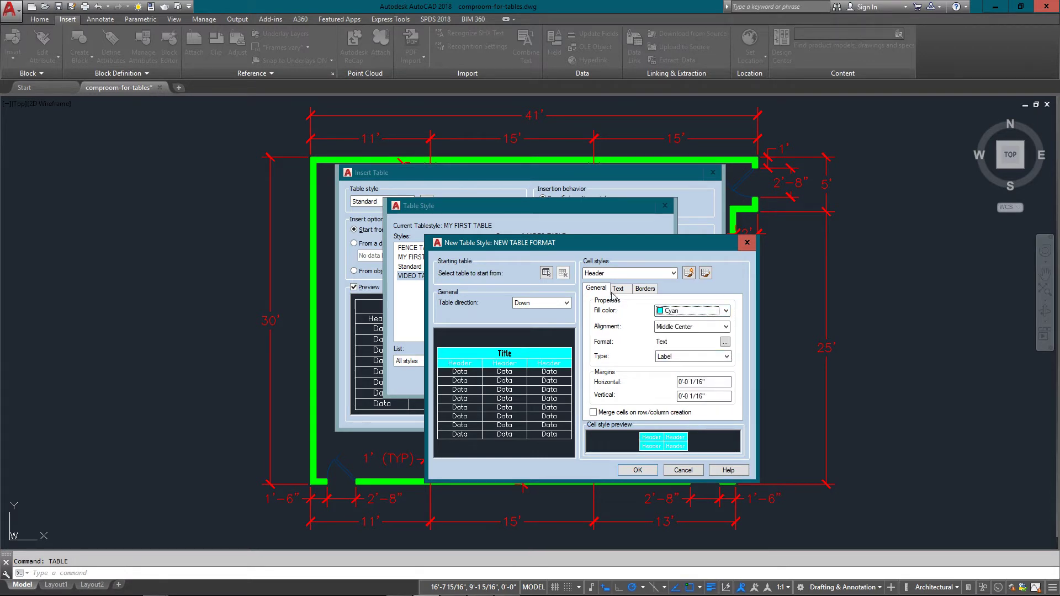
Give the Header cell style a GOST-2.304_Type-B text style and the text color Color 250.
left_click(615, 289)
left_click(683, 315)
left_click(680, 329)
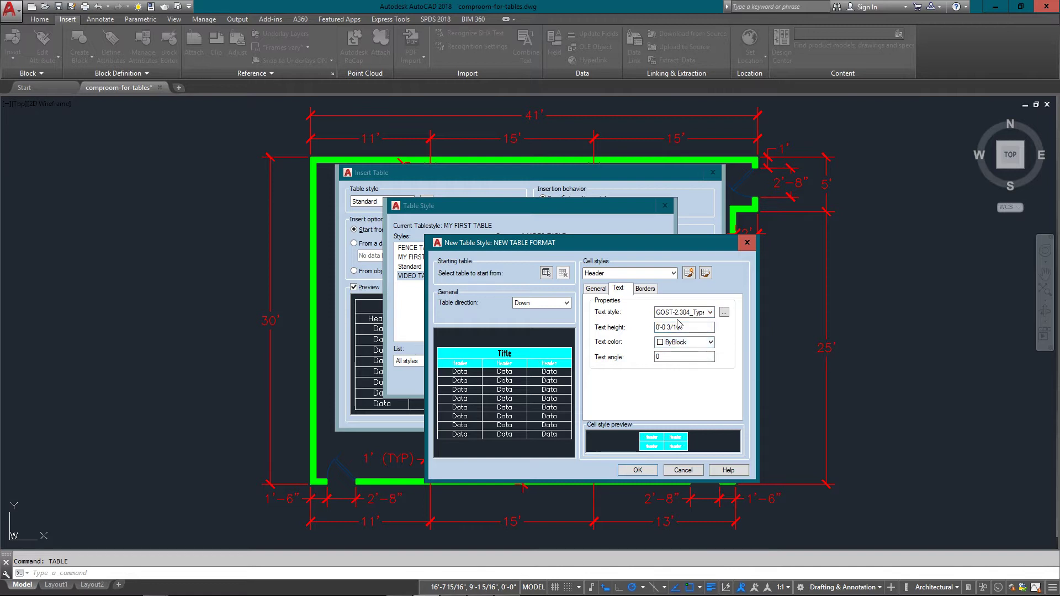
left_click(663, 342)
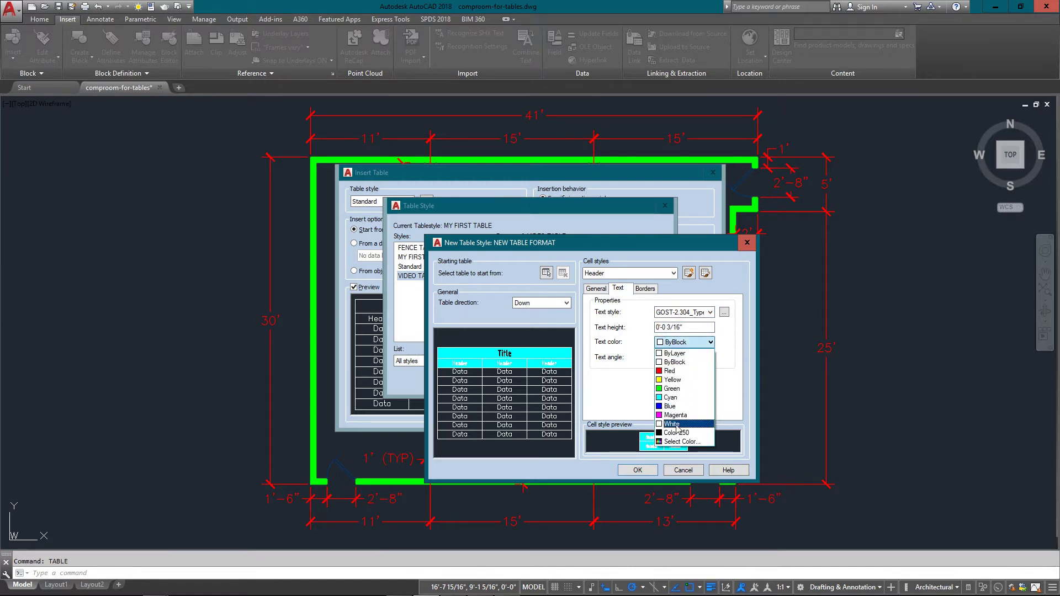
left_click(677, 432)
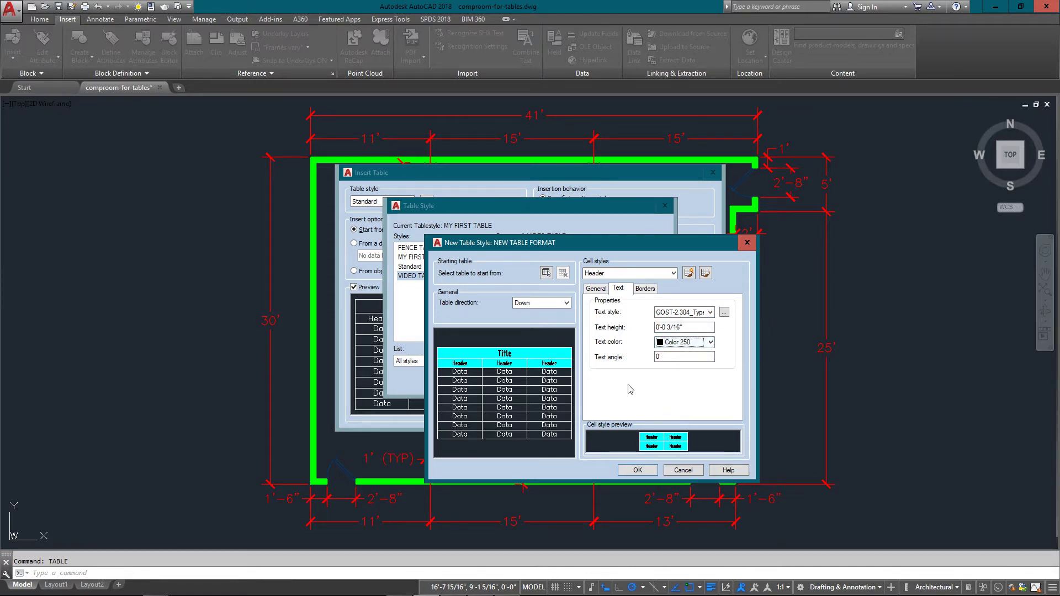
Set the Header cell style's border lineweight to 0.30 mm.
left_click(647, 289)
left_click(685, 311)
left_click(697, 409)
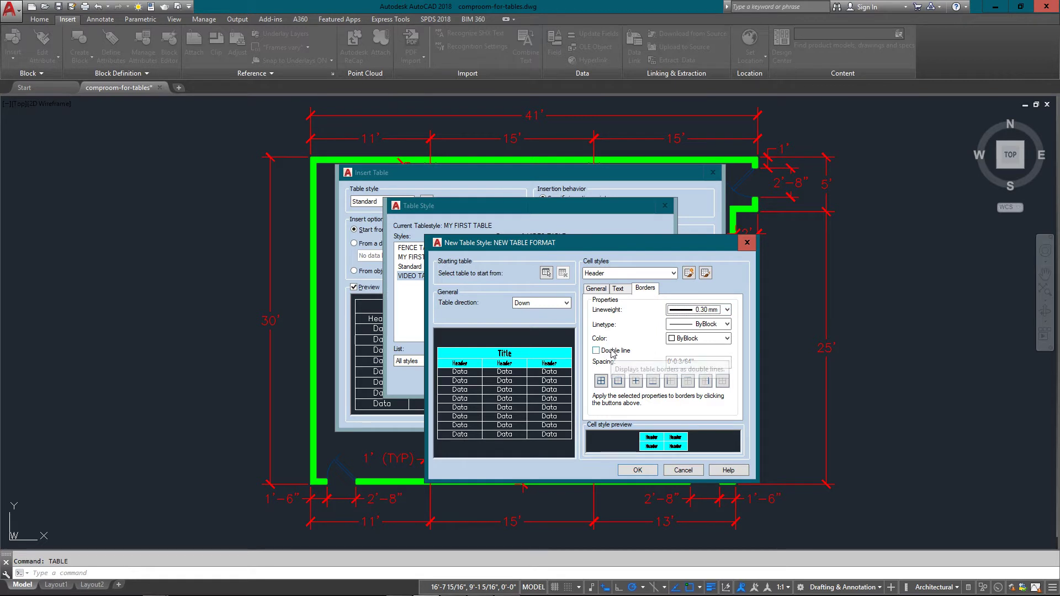
Switch to the Data cell style and set its alignment to Middle Left.
left_click(632, 273)
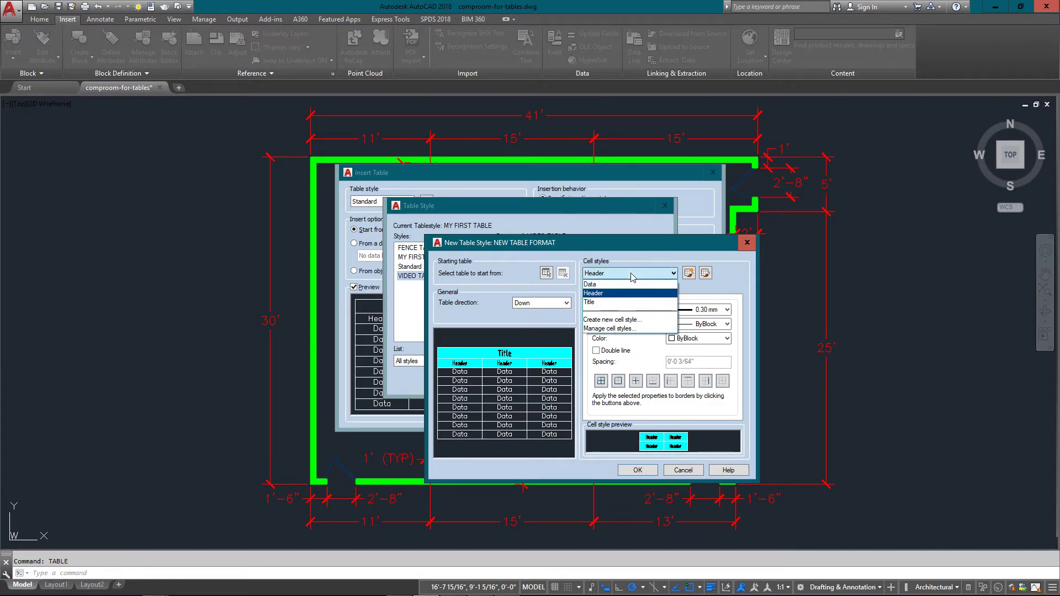
left_click(632, 283)
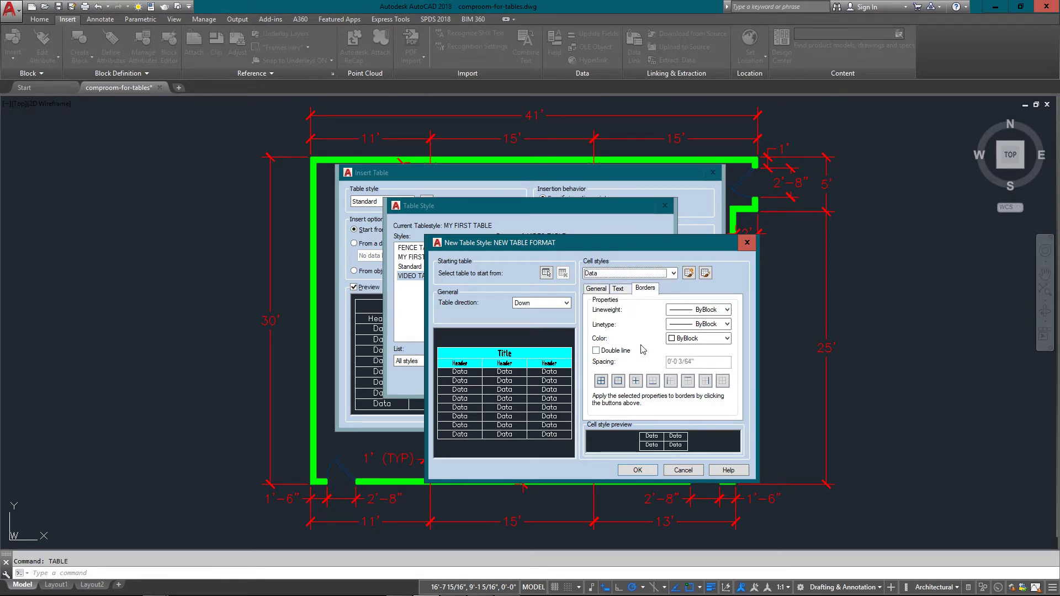
left_click(677, 309)
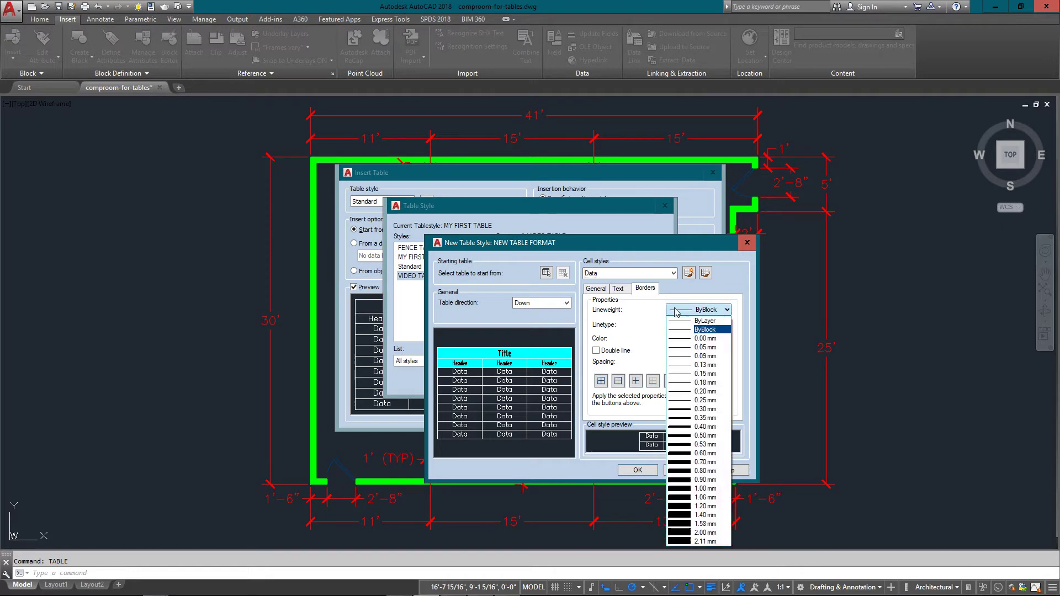
left_click(596, 288)
scroll(673, 328, "down", 4)
left_click(673, 328)
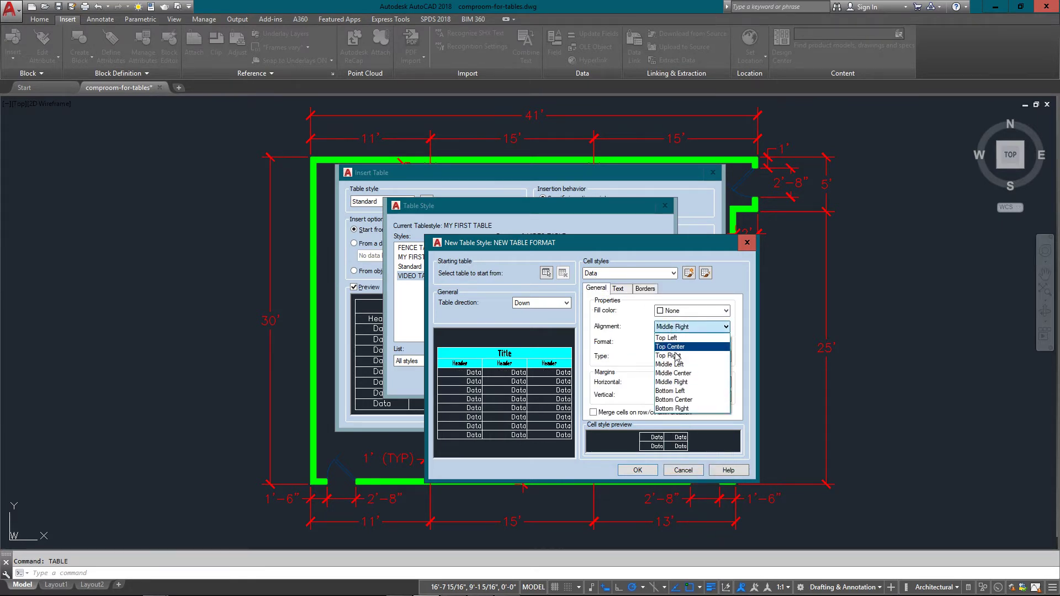
left_click(671, 369)
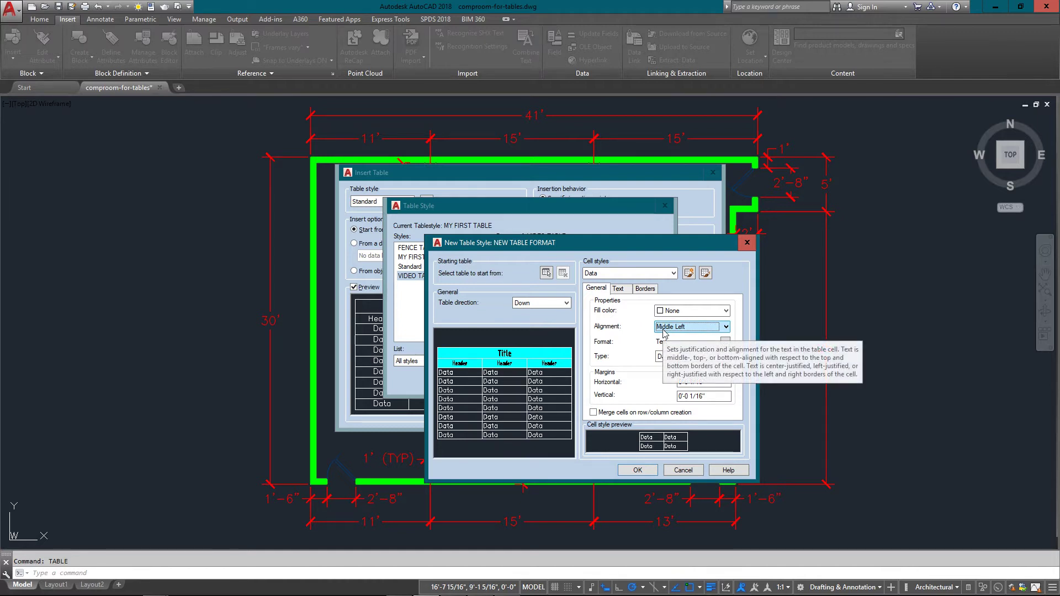
Set the Data cell style's text style to GOST-2.304_Type-B_italic and its text color to Green.
left_click(625, 290)
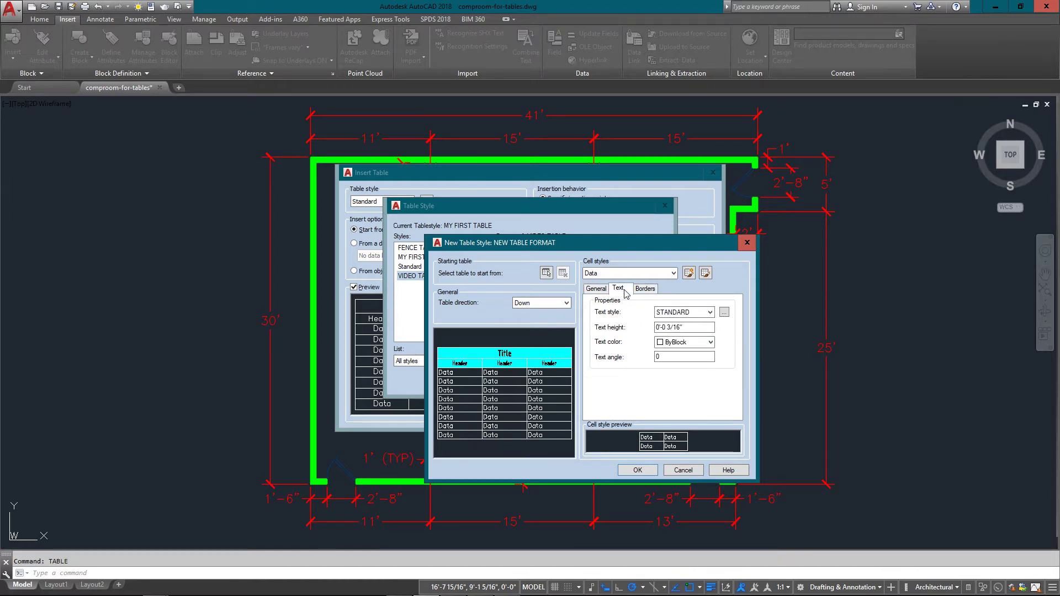
left_click(694, 321)
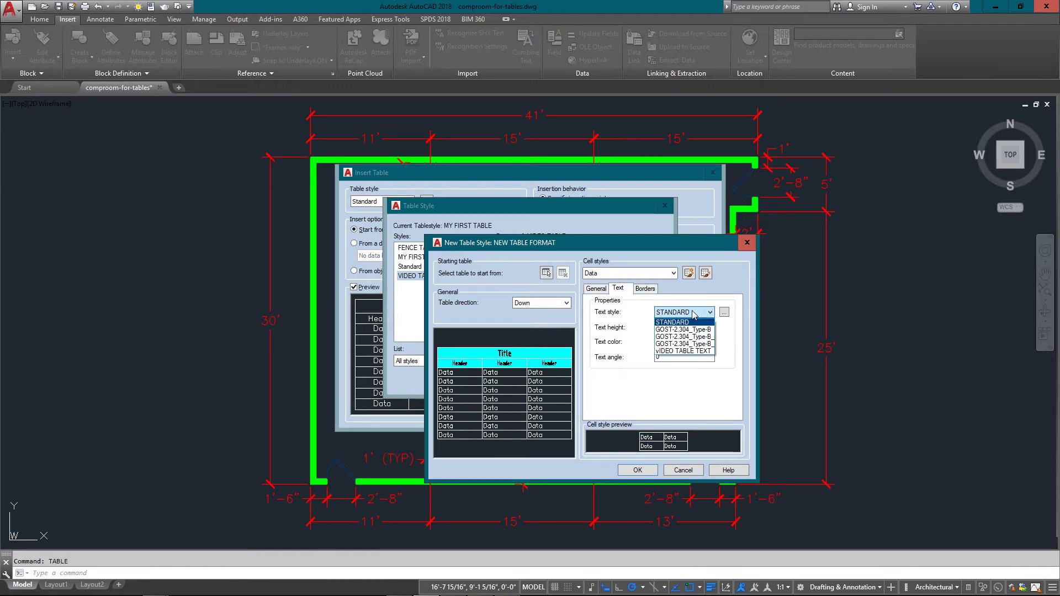
left_click(698, 337)
left_click(690, 342)
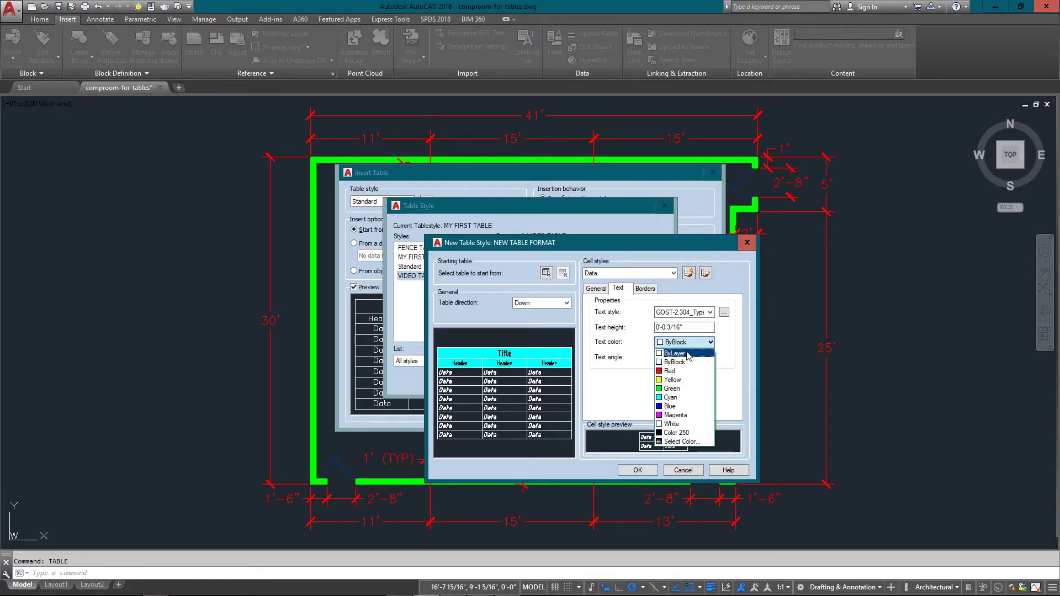
left_click(687, 389)
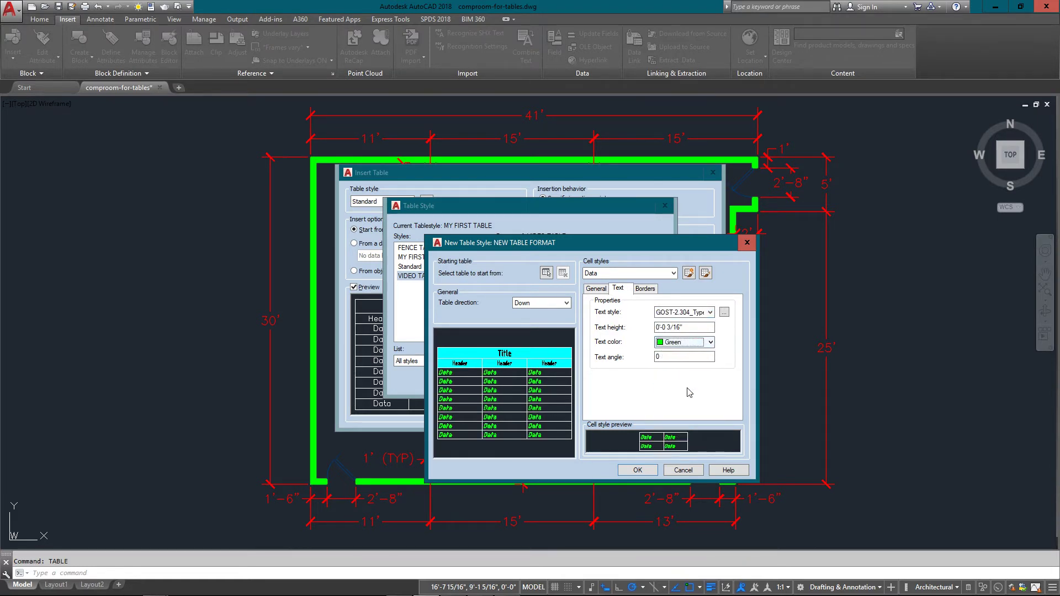
Set the Data cell style's border lineweight to 0.30 mm, then save NEW TABLE FORMAT and return to the table insertion settings.
left_click(645, 290)
left_click(679, 310)
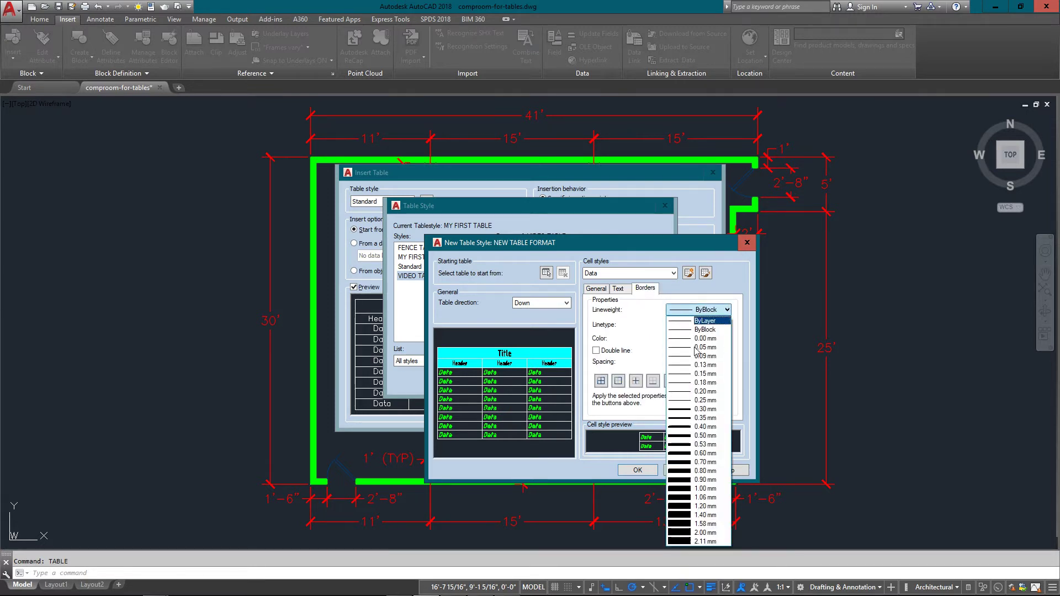
left_click(701, 409)
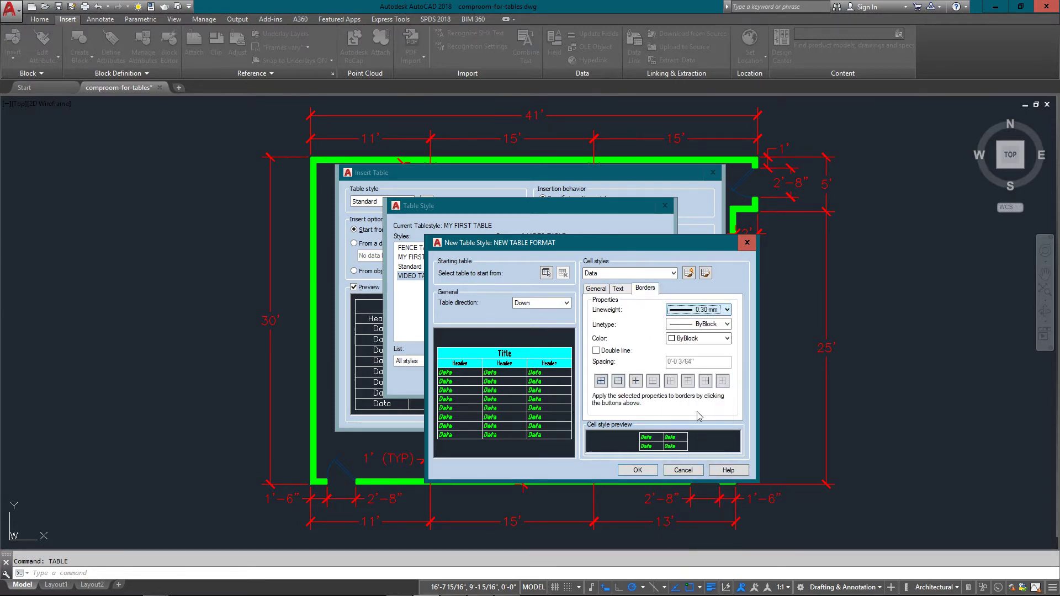
left_click(628, 274)
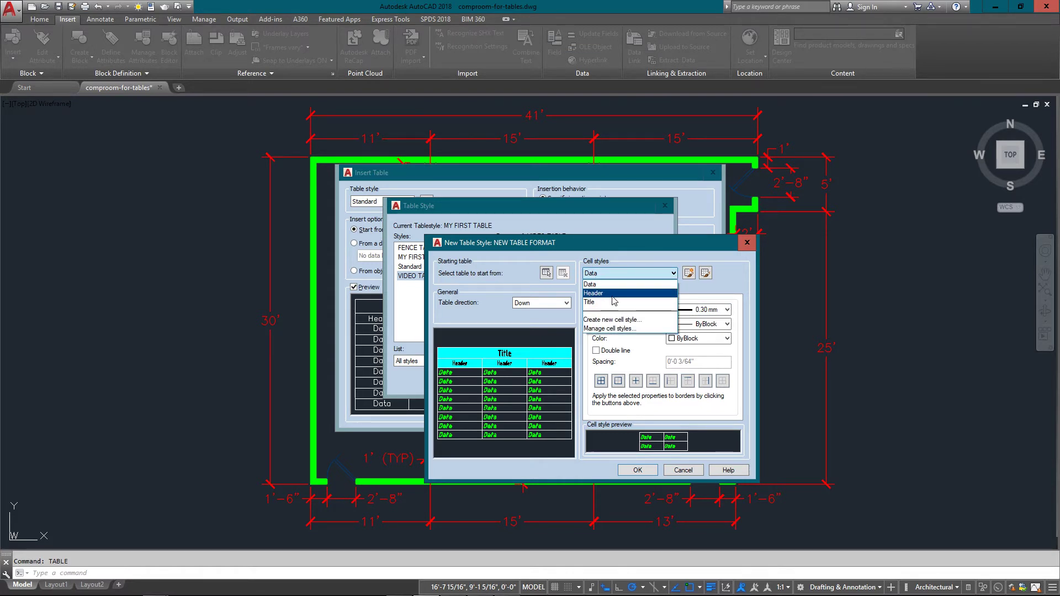
left_click(630, 338)
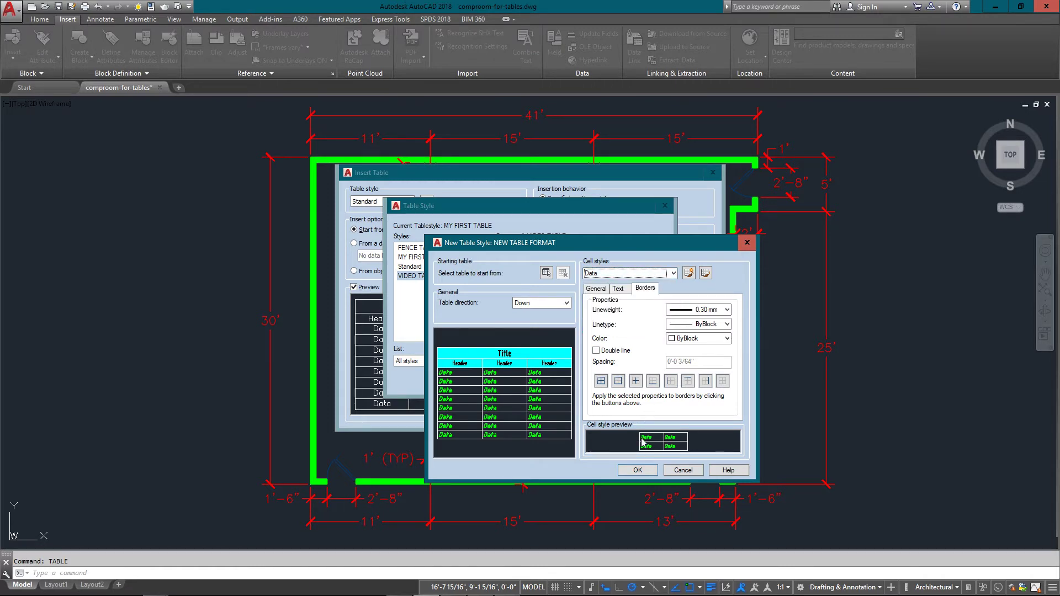
left_click(638, 471)
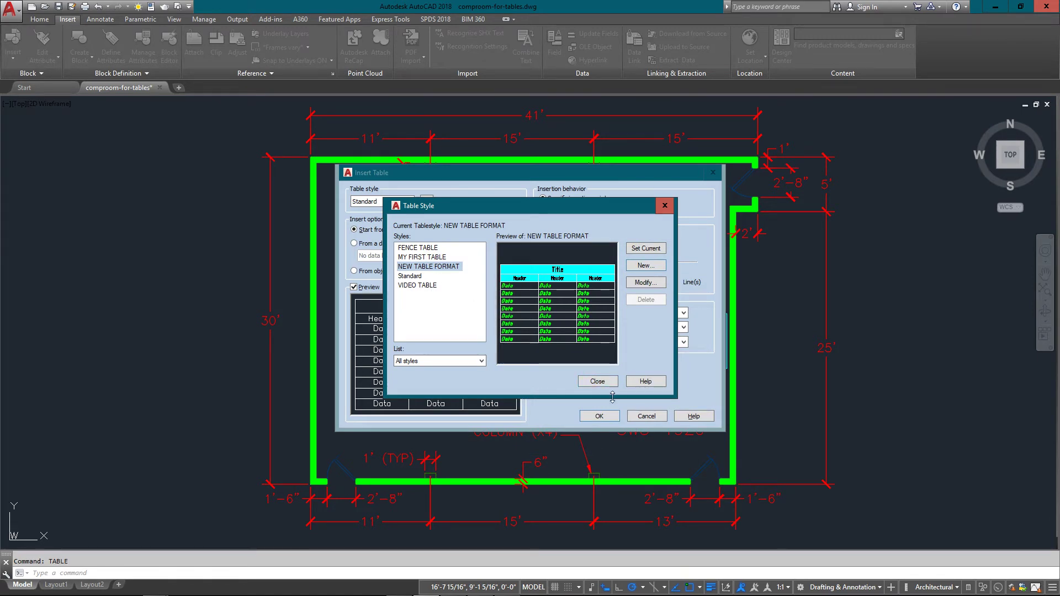
left_click(597, 381)
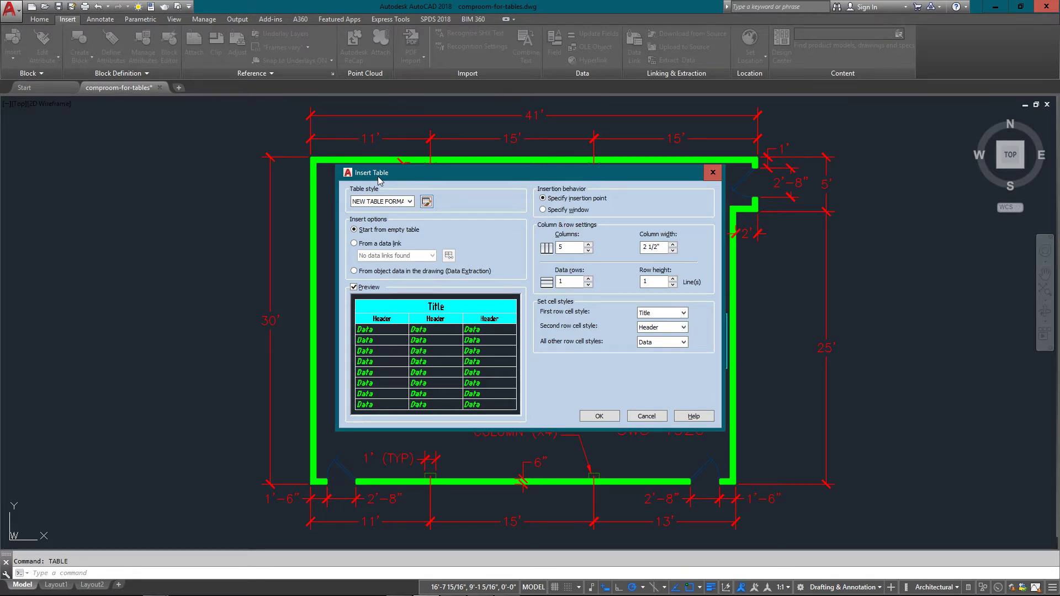
Insert an empty NEW TABLE FORMAT table with 5 columns and 1 data row below the floor plan's 15' dimension.
left_click(599, 417)
mouse_move(512, 449)
middle_mouse_down()
mouse_move(513, 373)
mouse_move(477, 228)
middle_mouse_up()
scroll(505, 381, "up", 6)
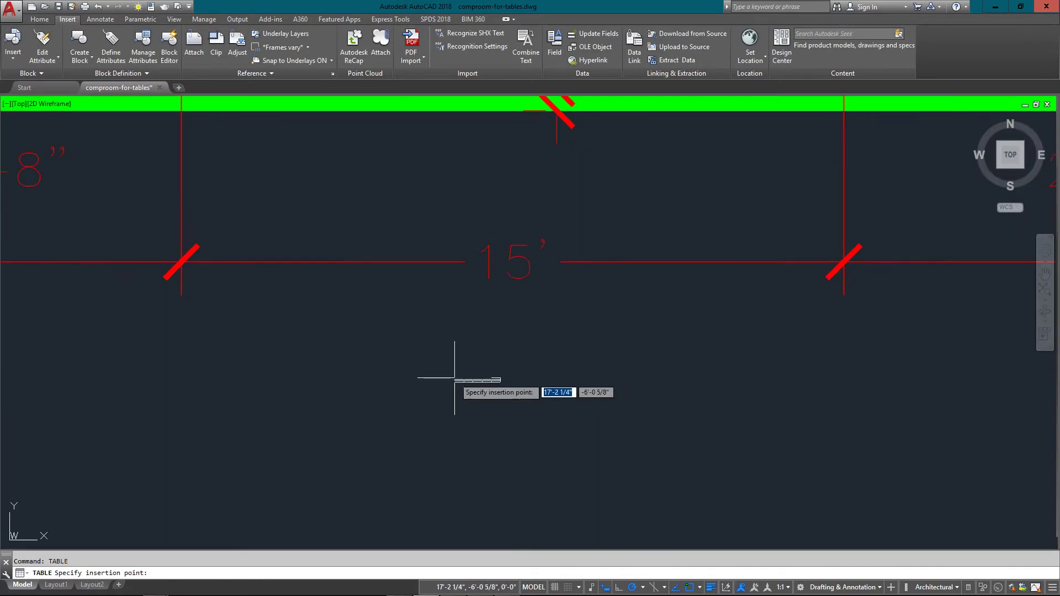
left_click(430, 329)
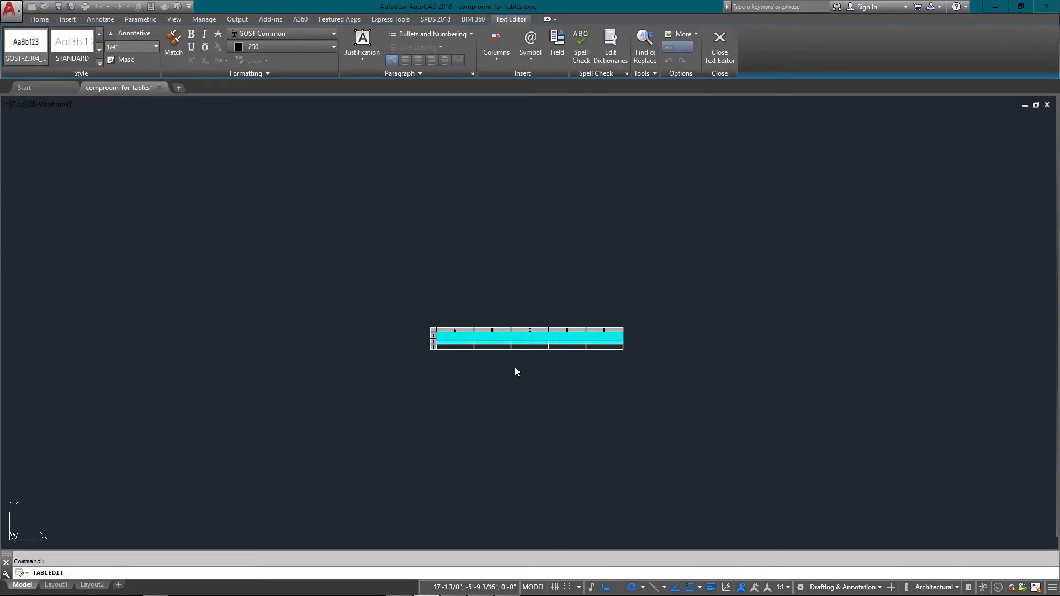
scroll(499, 354, "up", 6)
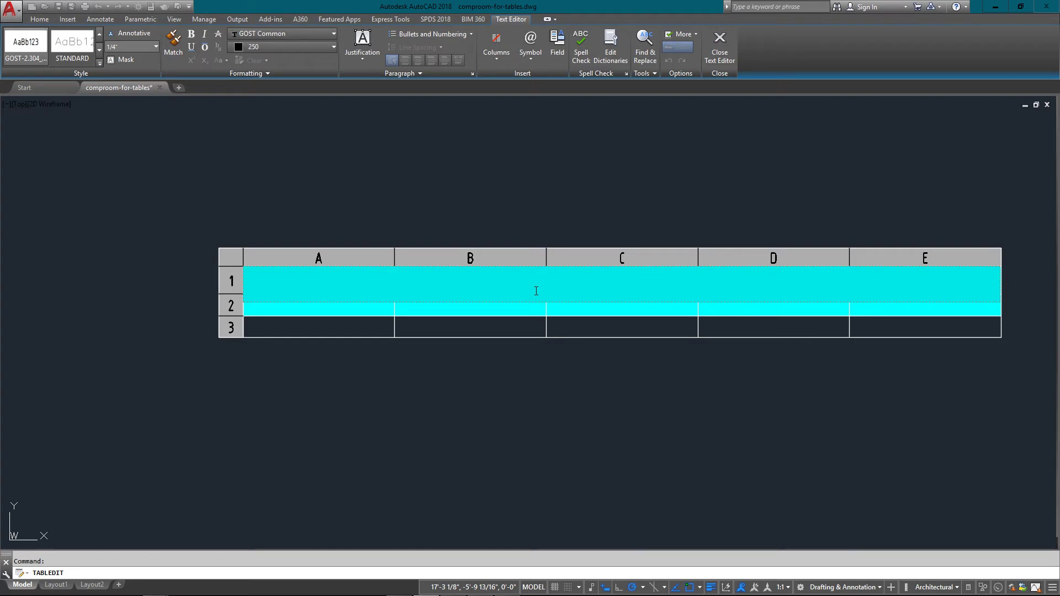
Enter SAMPLE TITLE in the table's title row.
type("SAMPLE TIT;E")
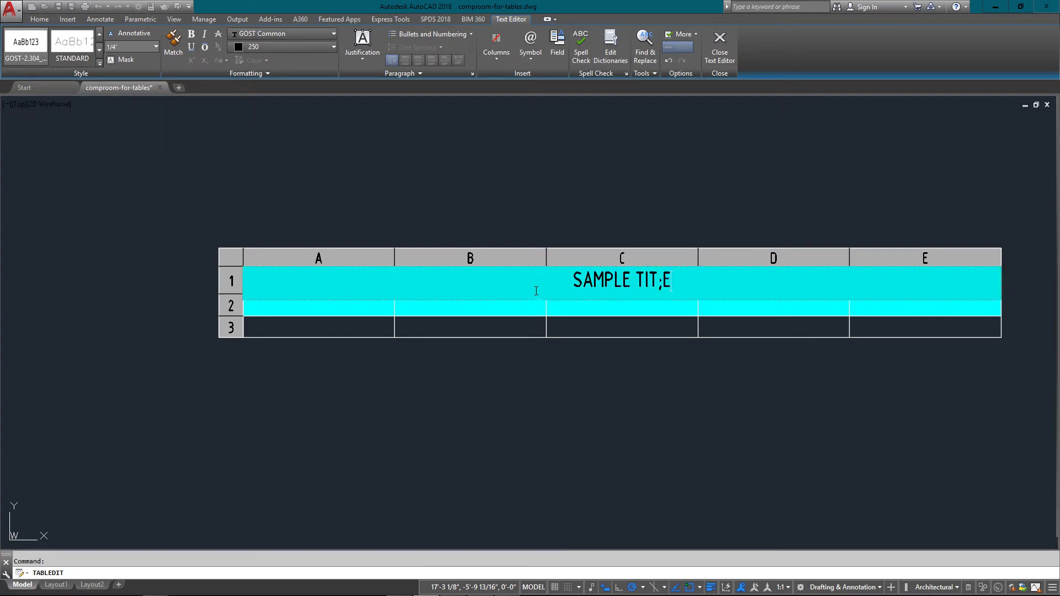
key("BackSpace")
key("BackSpace")
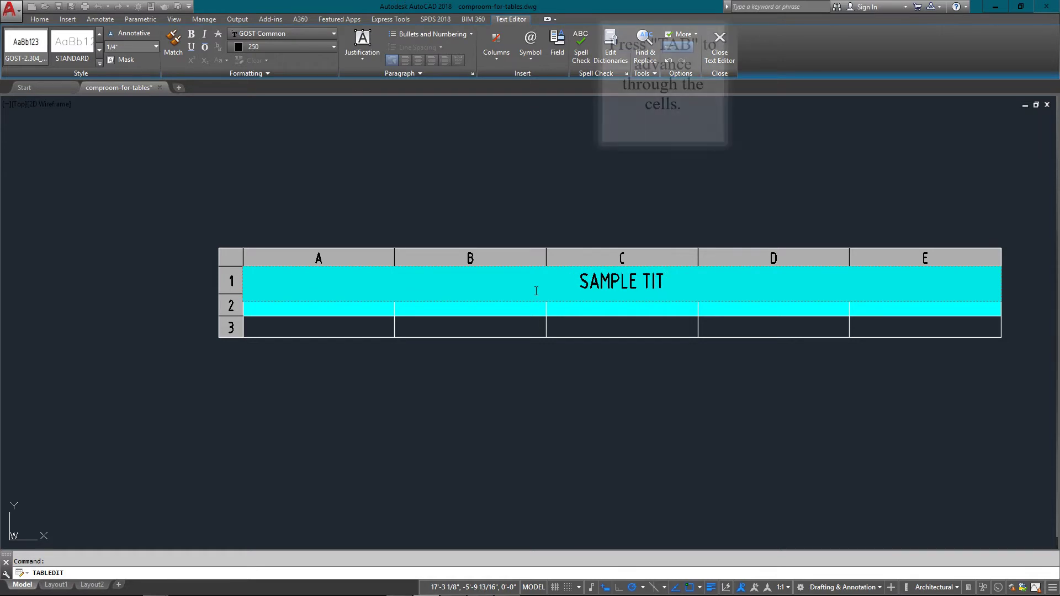
type("LR")
key("BackSpace")
type("E")
Fill the first two header cells with HEAADING 1 and HEADING 2, leaving the third header cell empty.
left_click(347, 312)
double_click(347, 308)
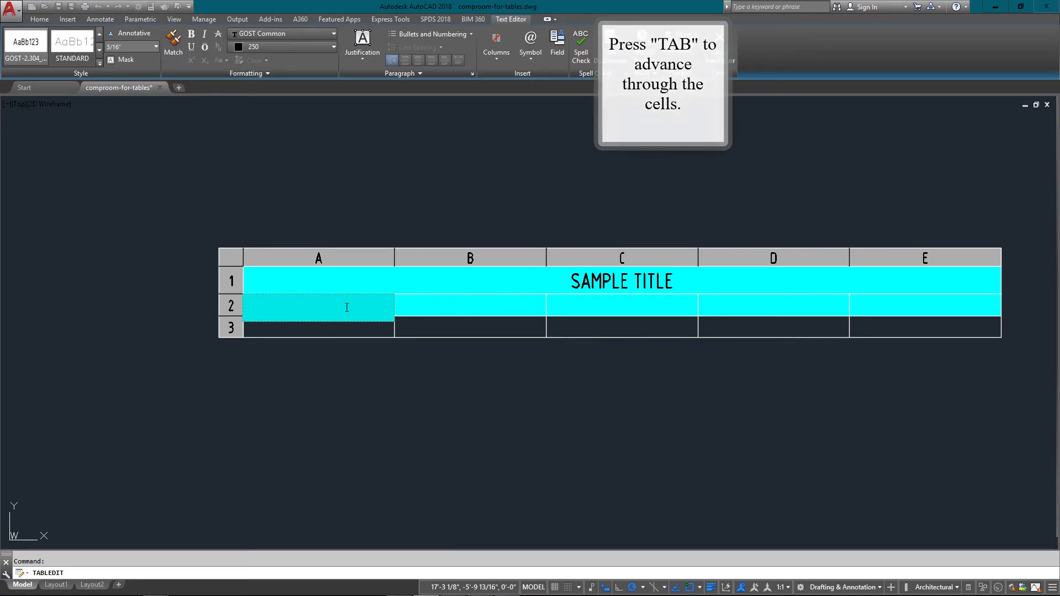
type("HEAADING 1")
left_click(485, 304)
double_click(484, 307)
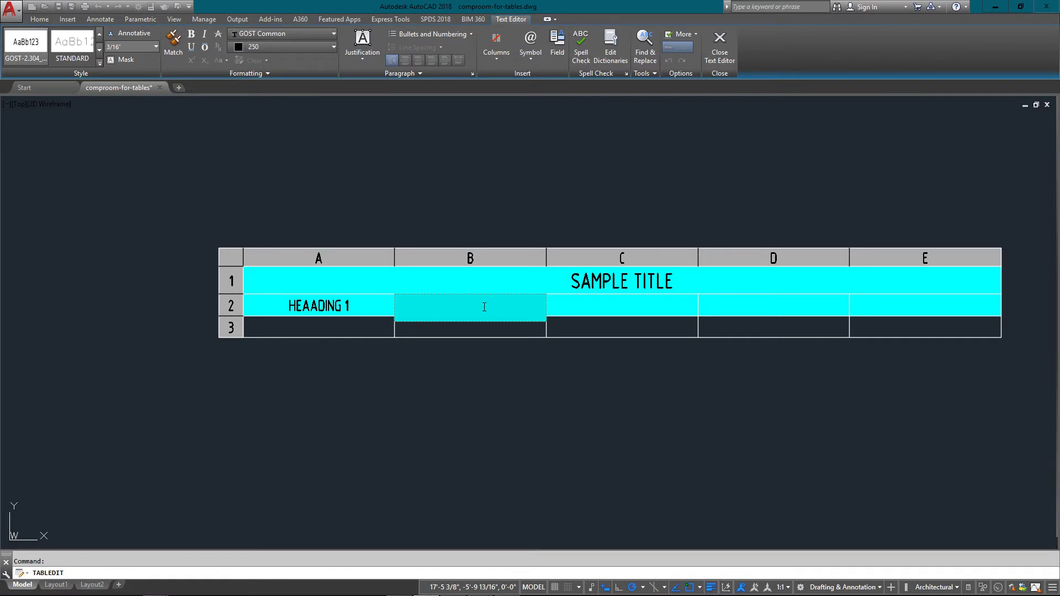
type("HEADING 2")
left_click(551, 312)
double_click(618, 305)
left_click(586, 372)
Fill the data row with DATA 1 in column A, DATA2 in column B and DATA 5 in column E.
double_click(338, 329)
type("DATA 1")
left_click(457, 386)
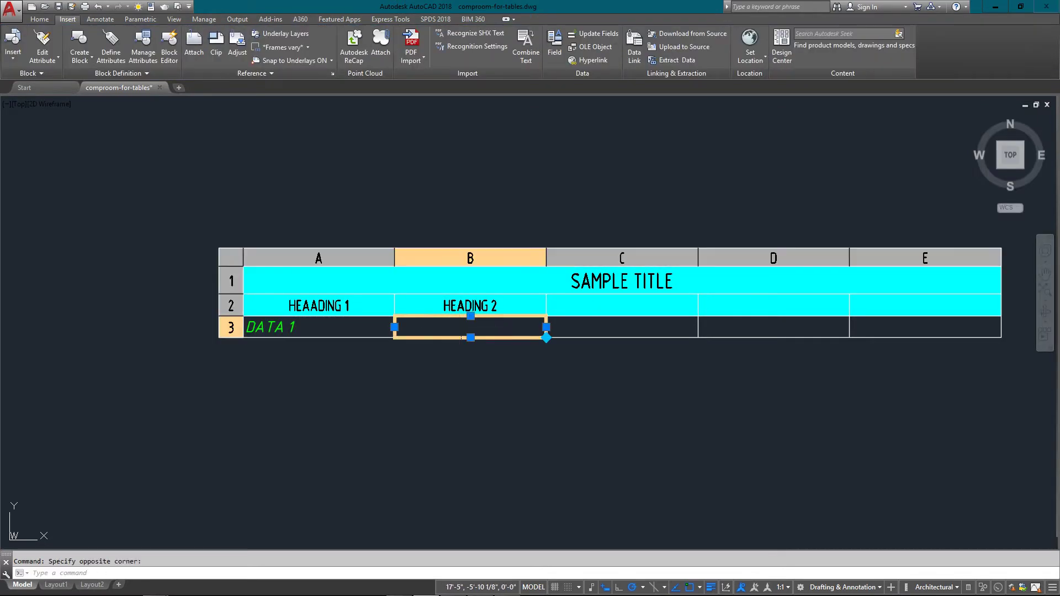
double_click(480, 331)
type("DATA2")
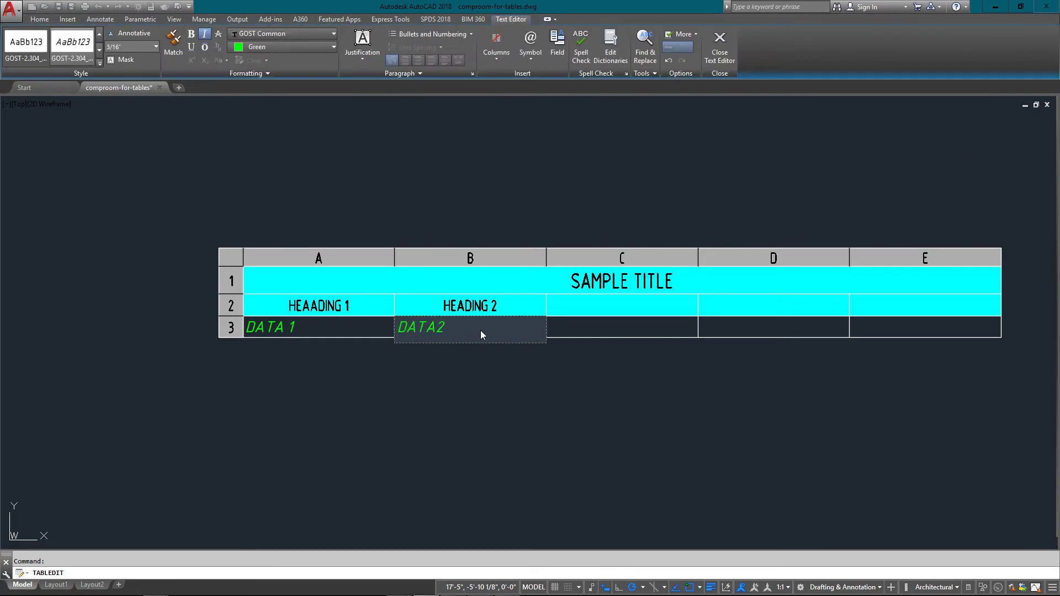
left_click(887, 326)
left_click(887, 327)
type("DATA 5")
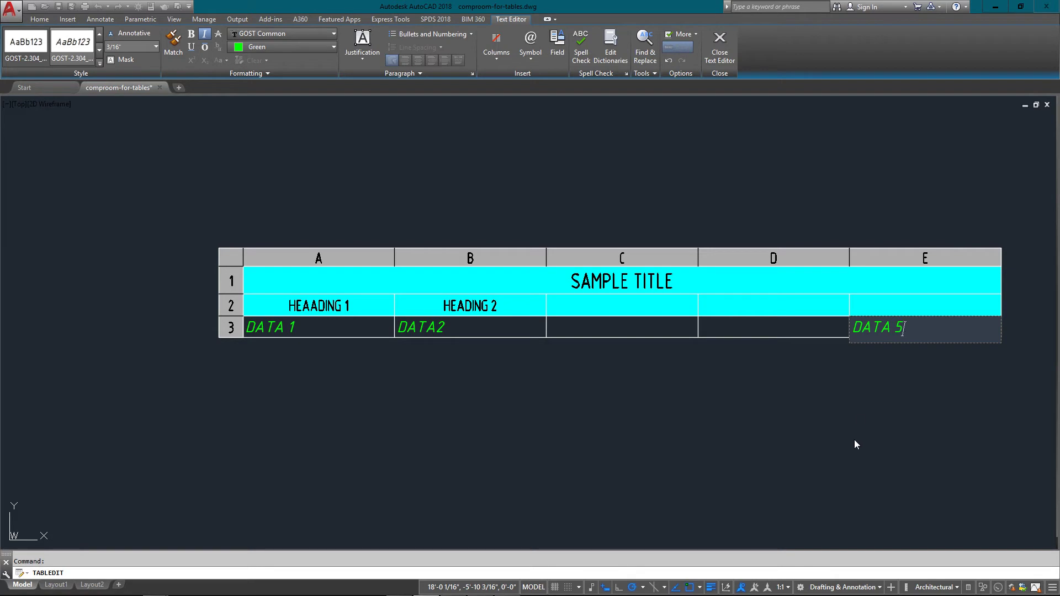
left_click(855, 448)
Examine the editing options offered for the table's title cell, and leave the cell without changing it.
middle_click_drag(620, 312, 489, 292)
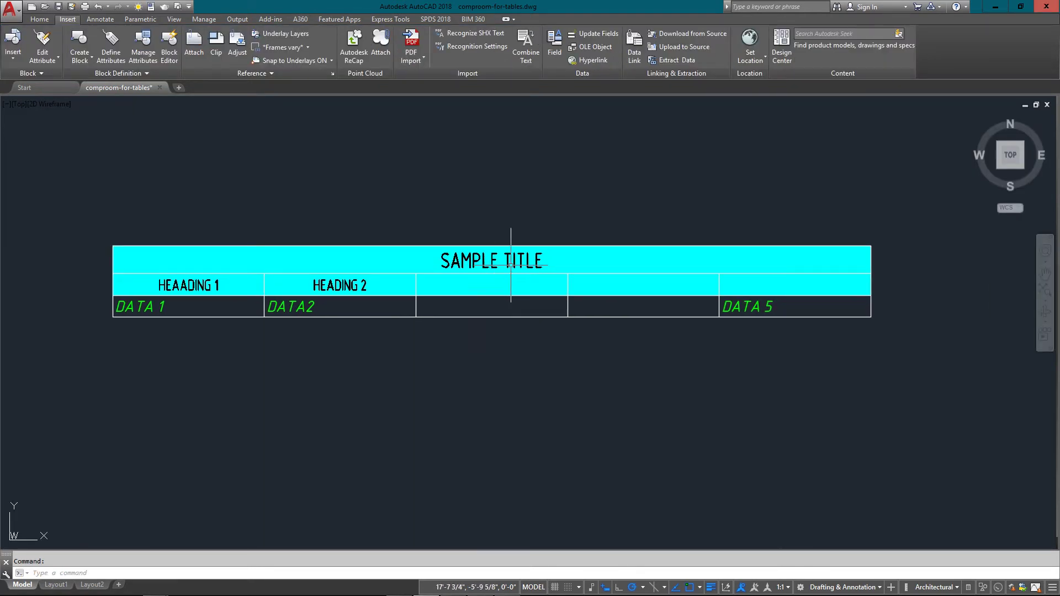
left_click(580, 259)
right_click(580, 259)
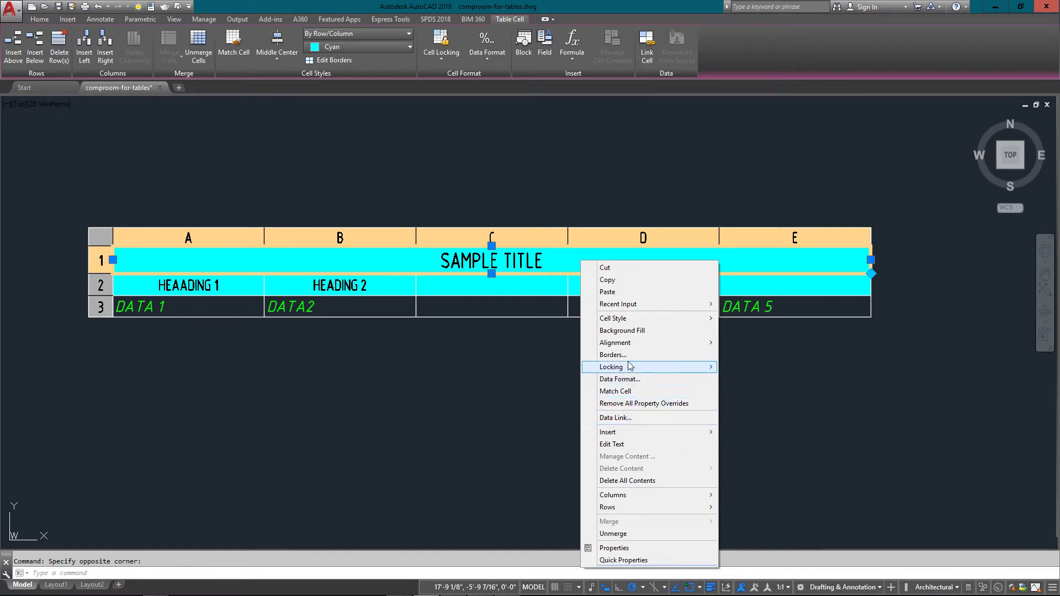
left_click(491, 372)
left_click(492, 386)
left_click(392, 390)
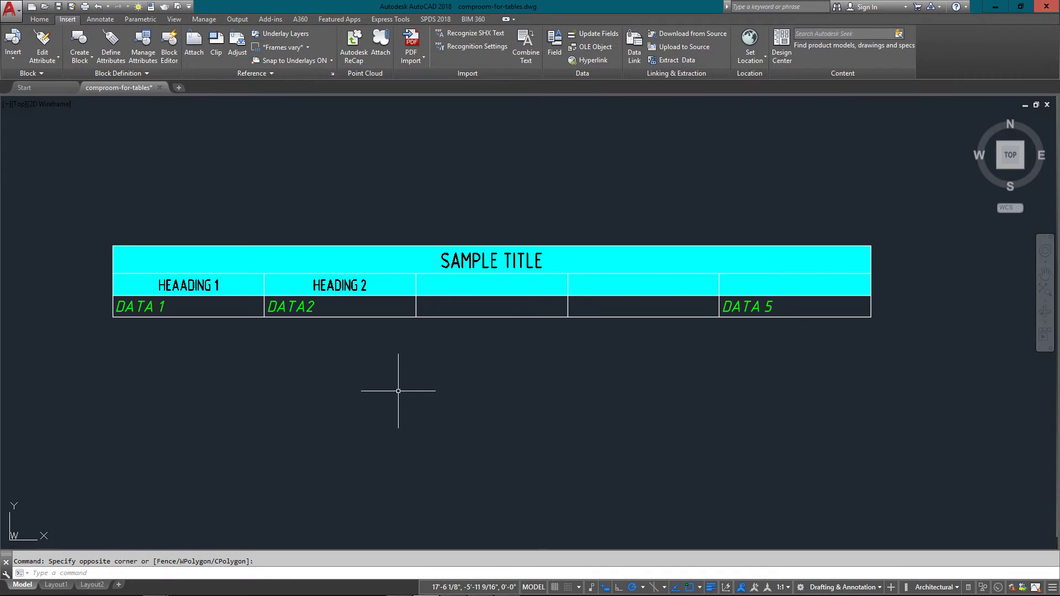
Erase the sample table below the floor plan's 15' dimension.
scroll(398, 390, "down", 10)
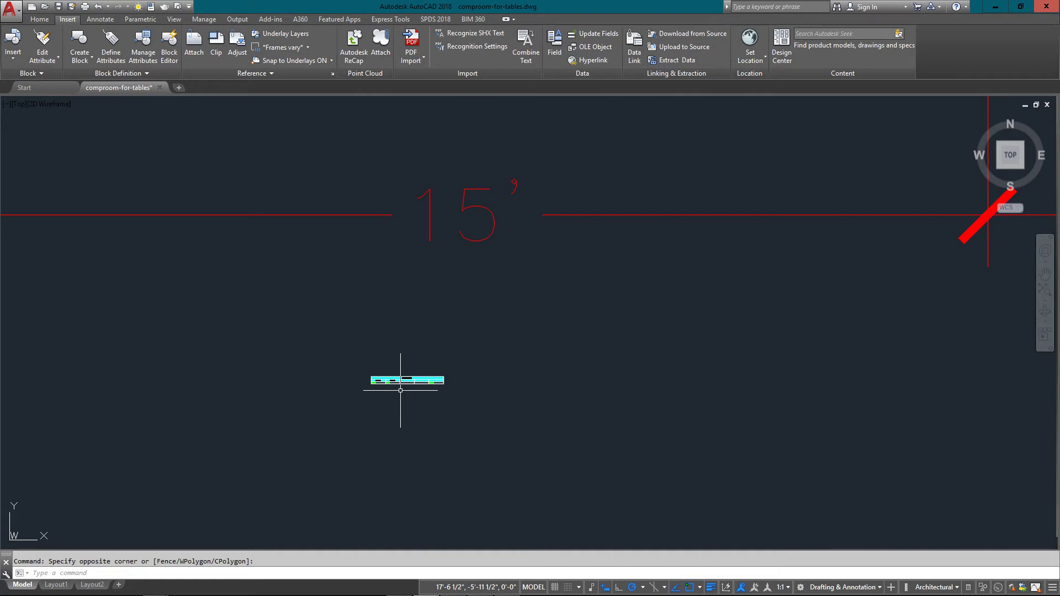
left_click(508, 342)
left_click(383, 405)
type("E")
key("Return")
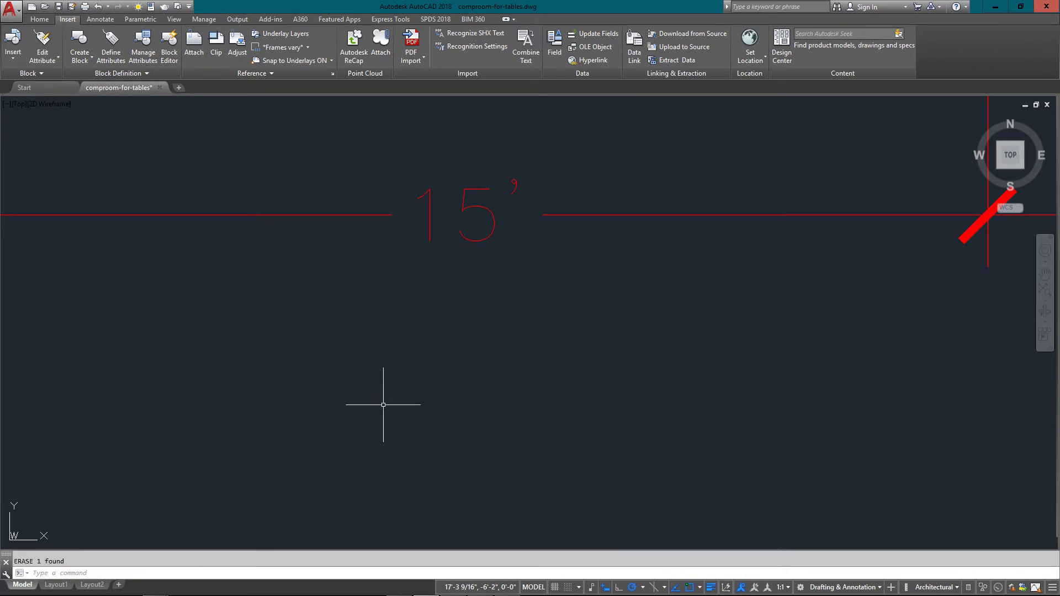
Start a new table in the NEW TABLE FORMAT style, sourced from object data in the drawing through data extraction.
type("TABLE")
key("Return")
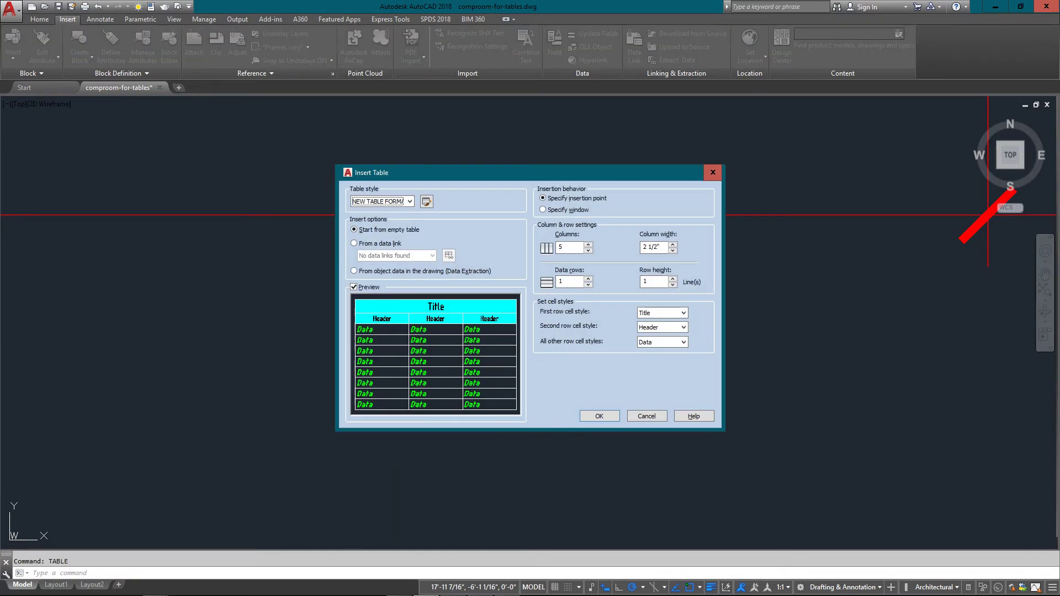
left_click(359, 244)
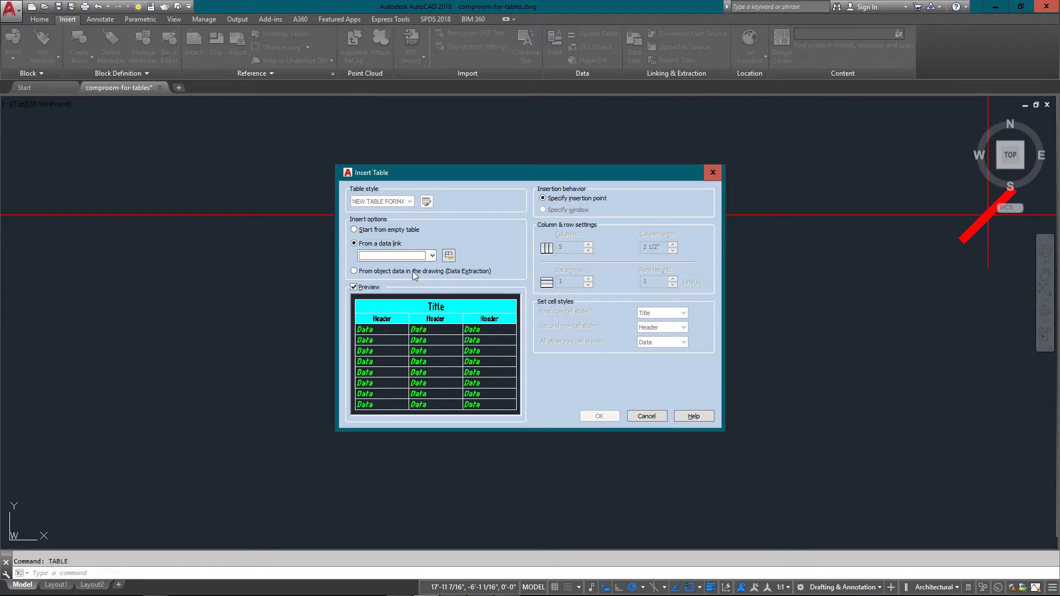
left_click(414, 272)
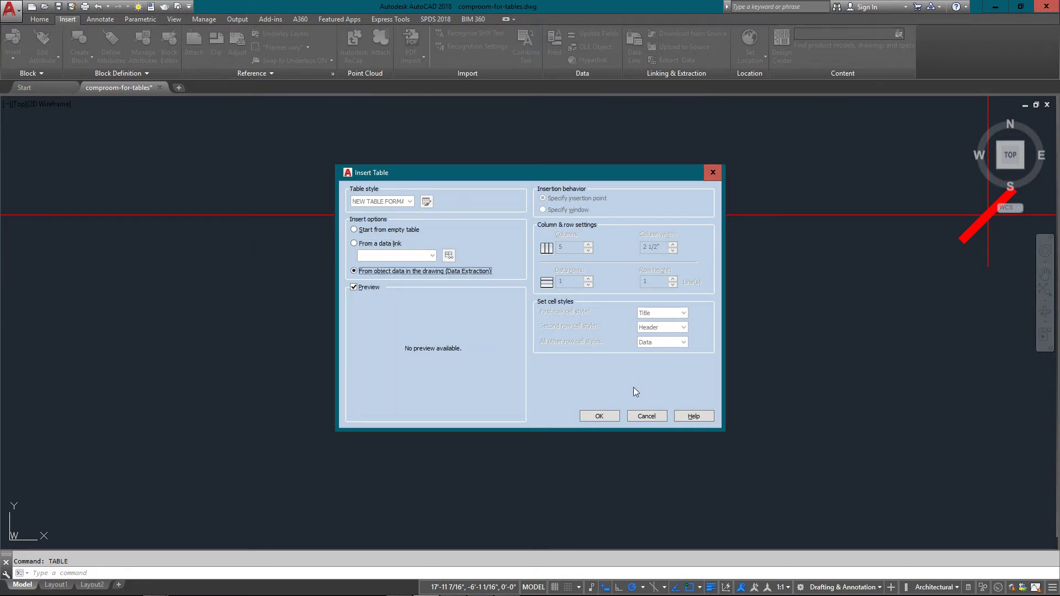
left_click(601, 416)
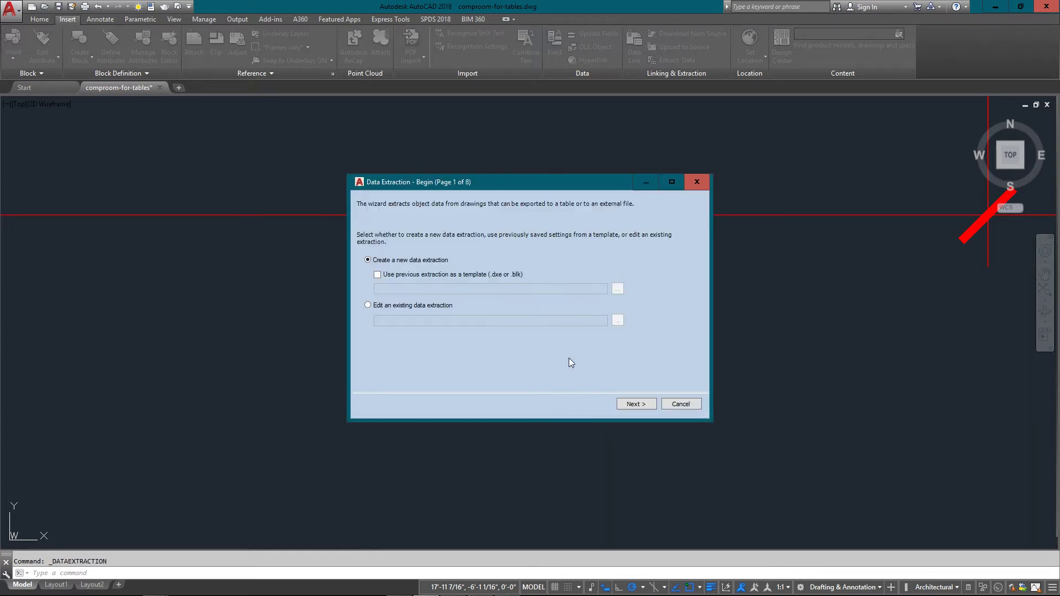
Create a new data extraction saved as NEW-TABLE, with the current drawing as its data source.
left_click(649, 403)
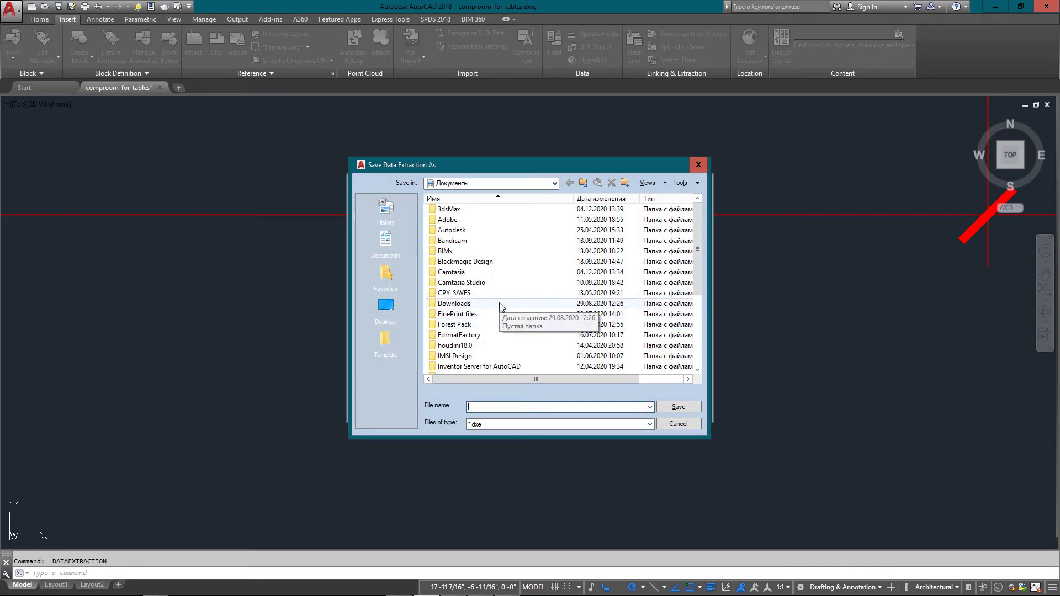
scroll(544, 332, "down", 4)
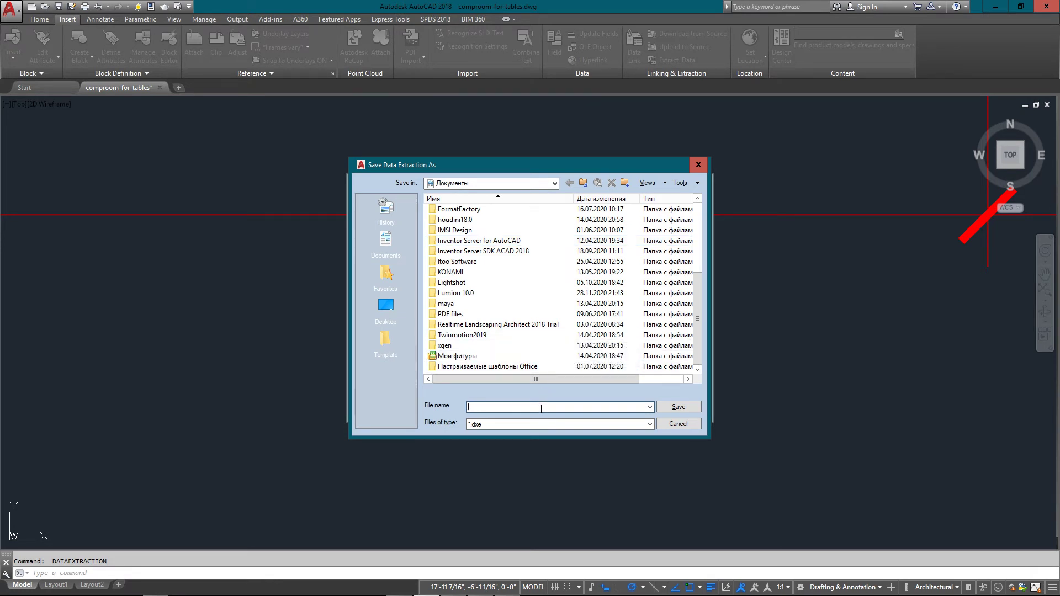
type("NEW-TABLE")
left_click(690, 406)
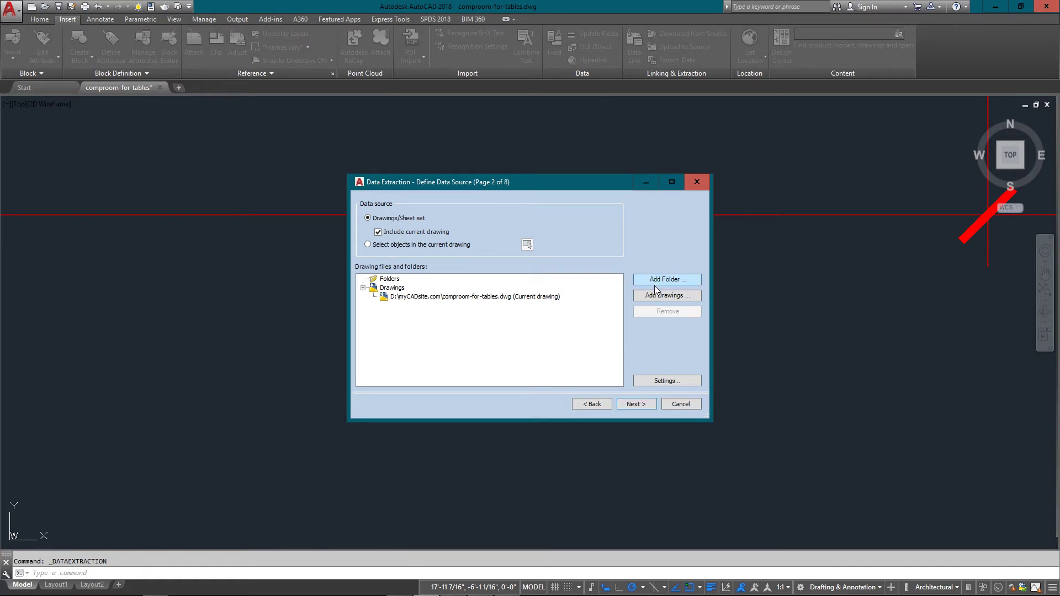
left_click(628, 401)
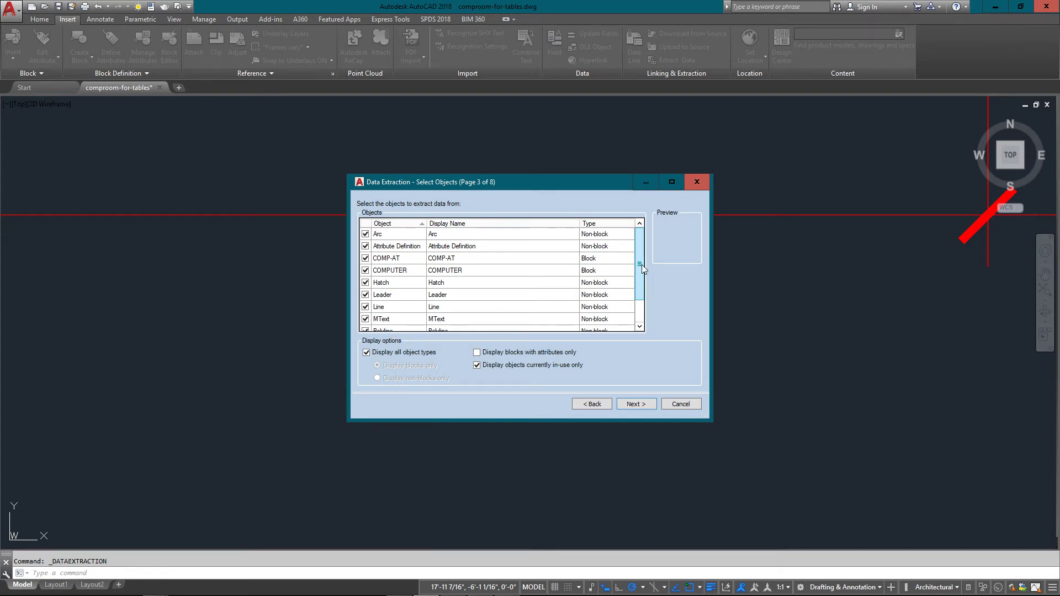
Limit the extracted objects to blocks with attributes, keeping the COMP-AT block included.
mouse_move(641, 263)
left_mouse_down()
mouse_move(640, 298)
mouse_move(636, 259)
left_mouse_up()
left_click(426, 352)
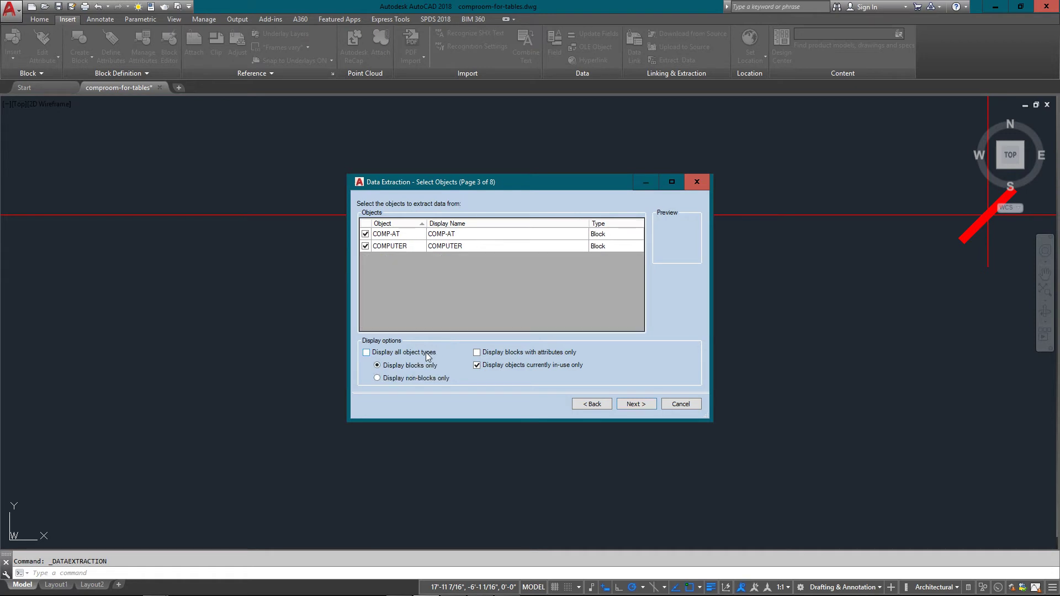
left_click(365, 234)
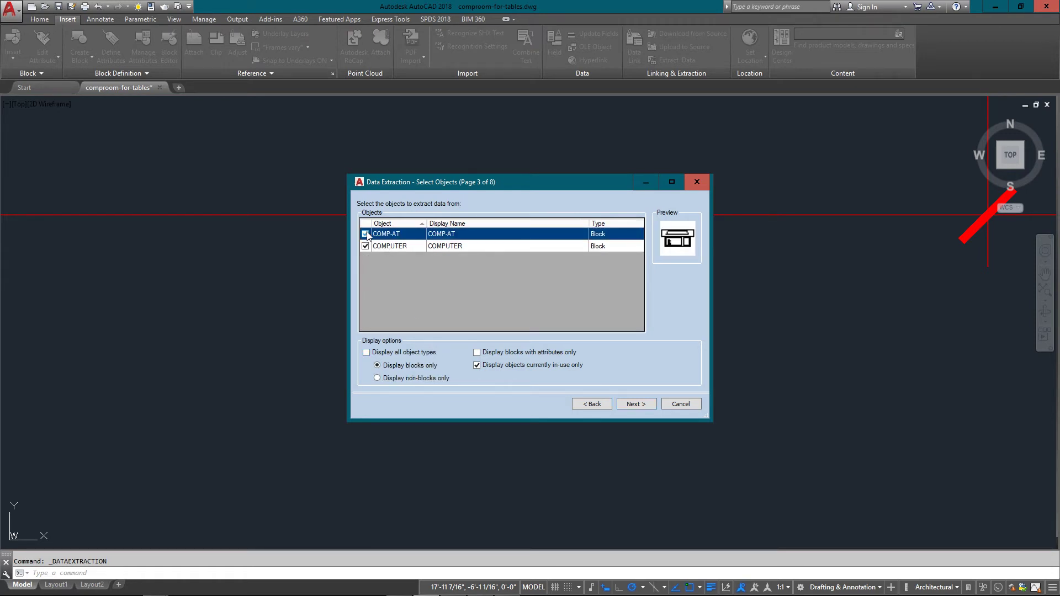
left_click(510, 353)
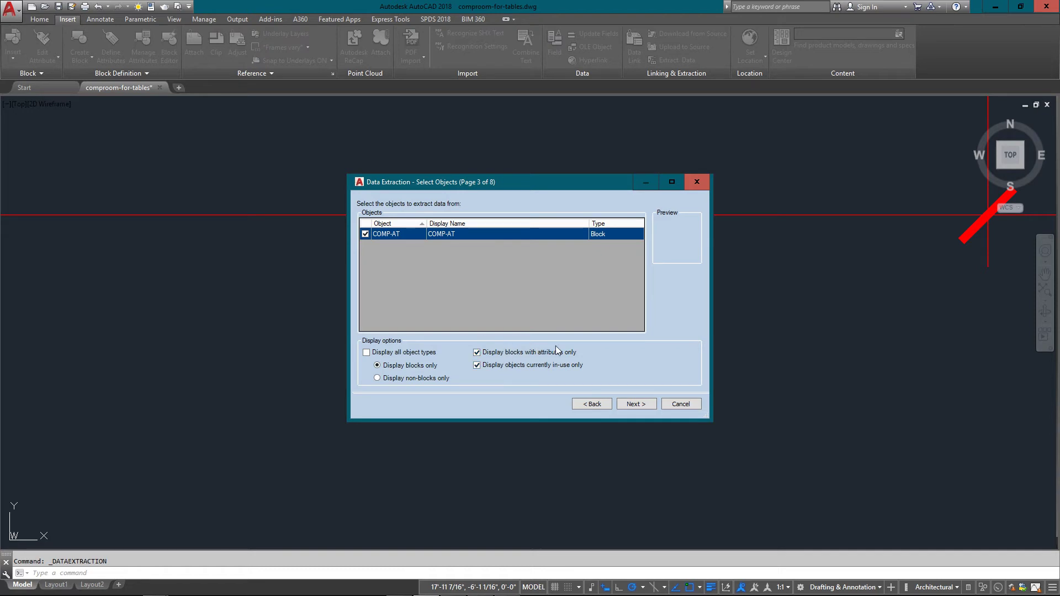
left_click(635, 403)
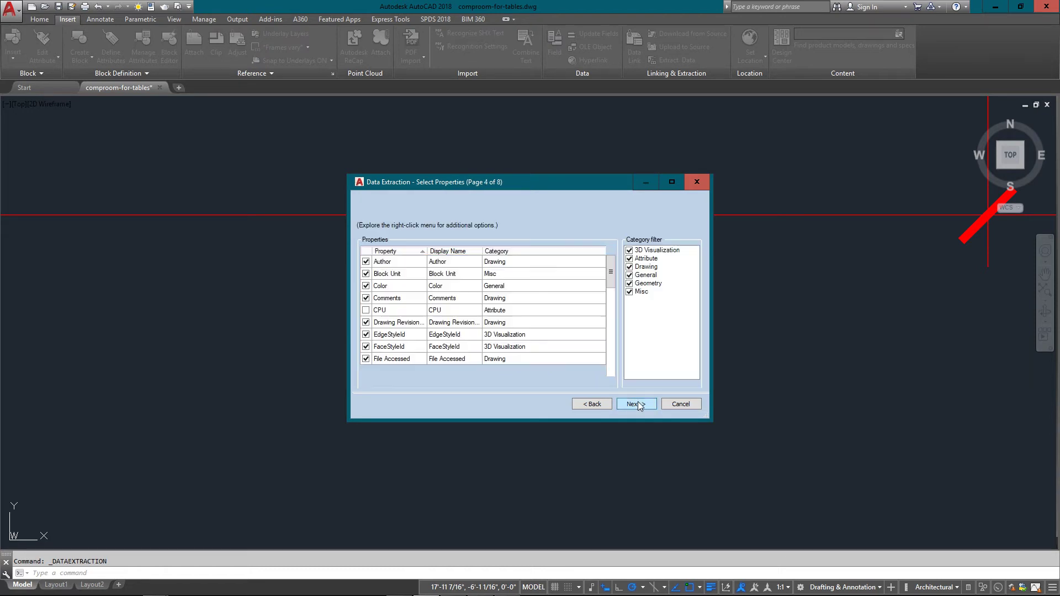
Filter the extractable properties to the Attribute category only, excluding 3D Visualization, Drawing, General, Geometry and Misc.
left_click(629, 291)
left_click(629, 283)
left_click(629, 275)
left_click(629, 267)
left_click(630, 250)
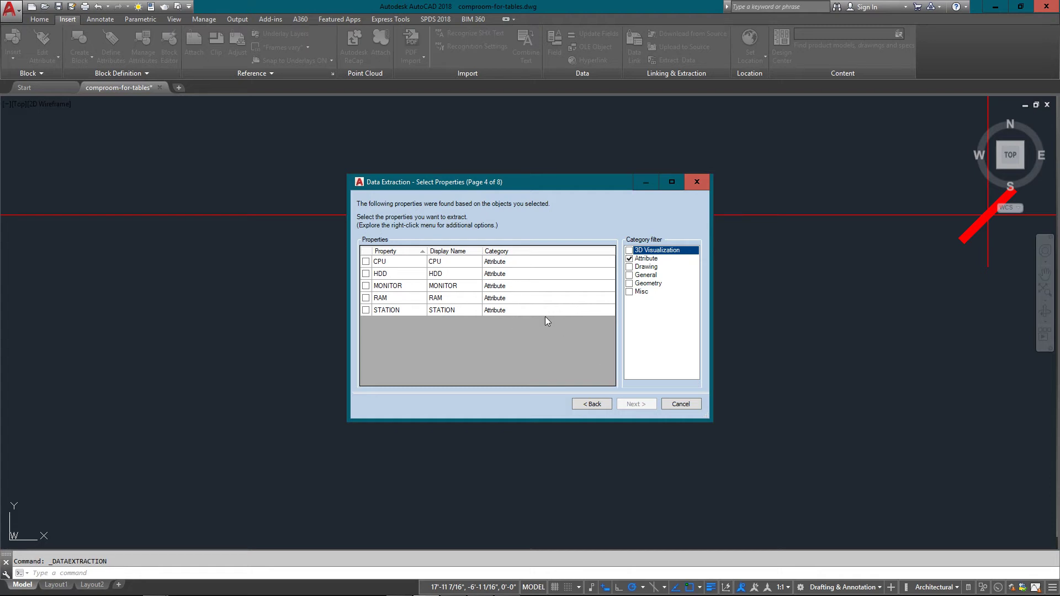
Include the STATION, RAM, MONITOR, HDD and CPU attributes in the extraction and continue to refining the data.
left_click(366, 310)
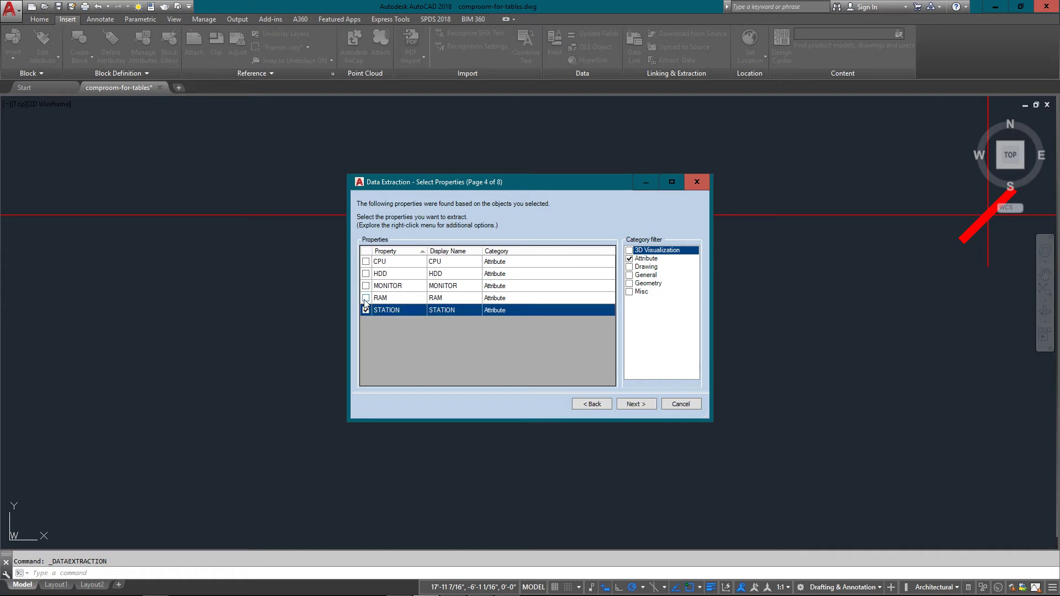
left_click(365, 298)
left_click(366, 286)
left_click(365, 273)
left_click(366, 261)
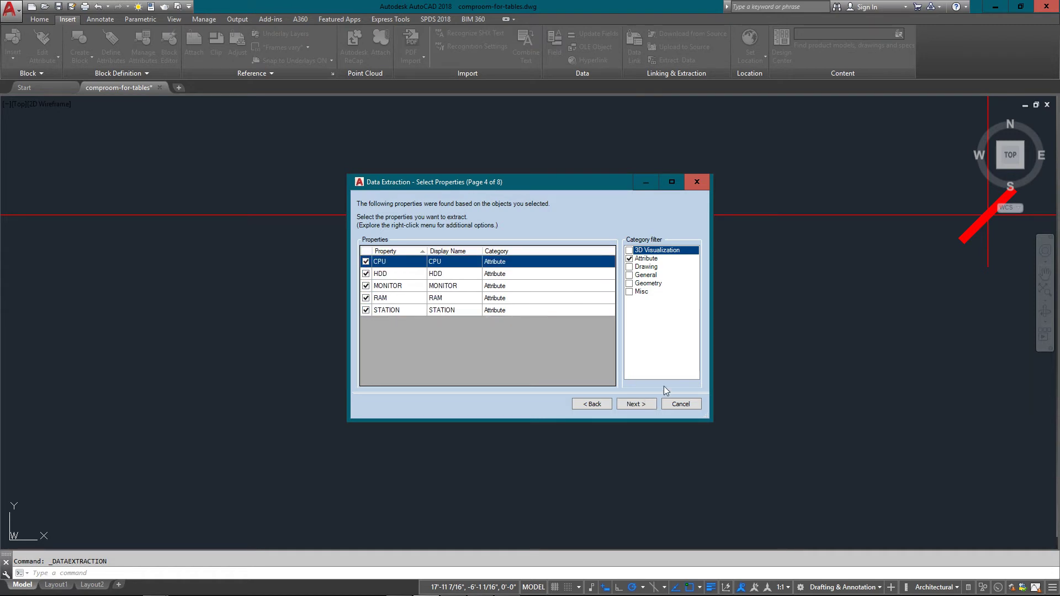
left_click(635, 404)
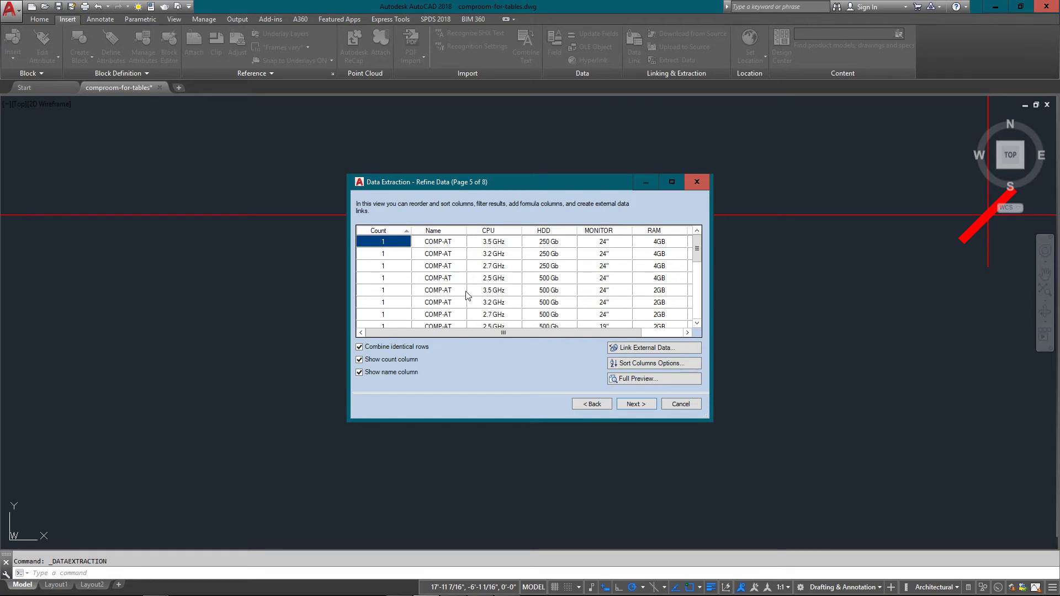
Place the STATION column directly after Count, sorted in ascending order, and hide the Name column.
left_click_drag(545, 334, 637, 335)
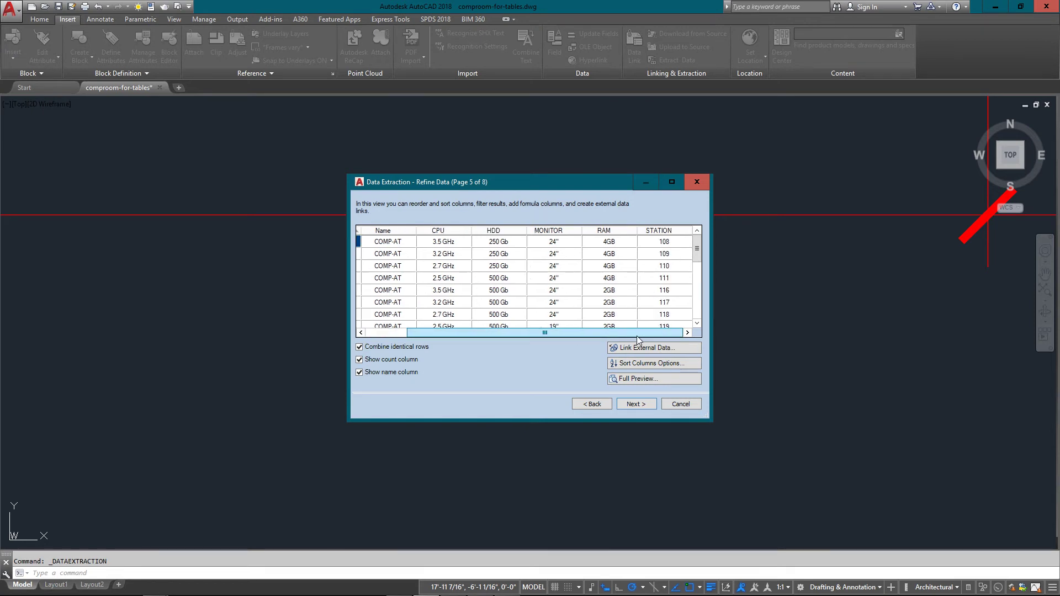
left_click_drag(656, 230, 389, 232)
left_click_drag(497, 333, 458, 333)
right_click(505, 234)
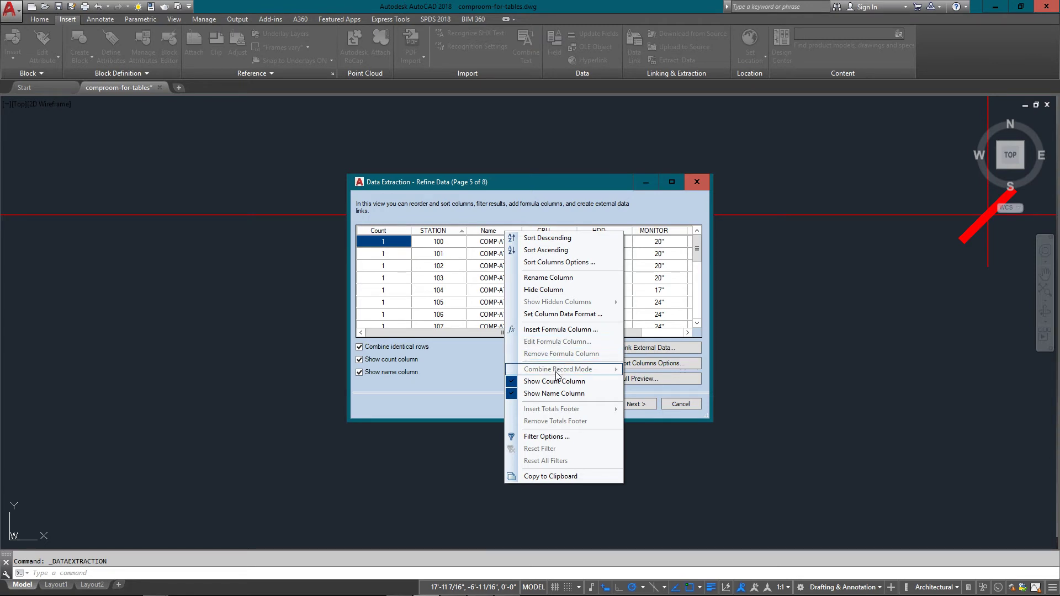
left_click(551, 289)
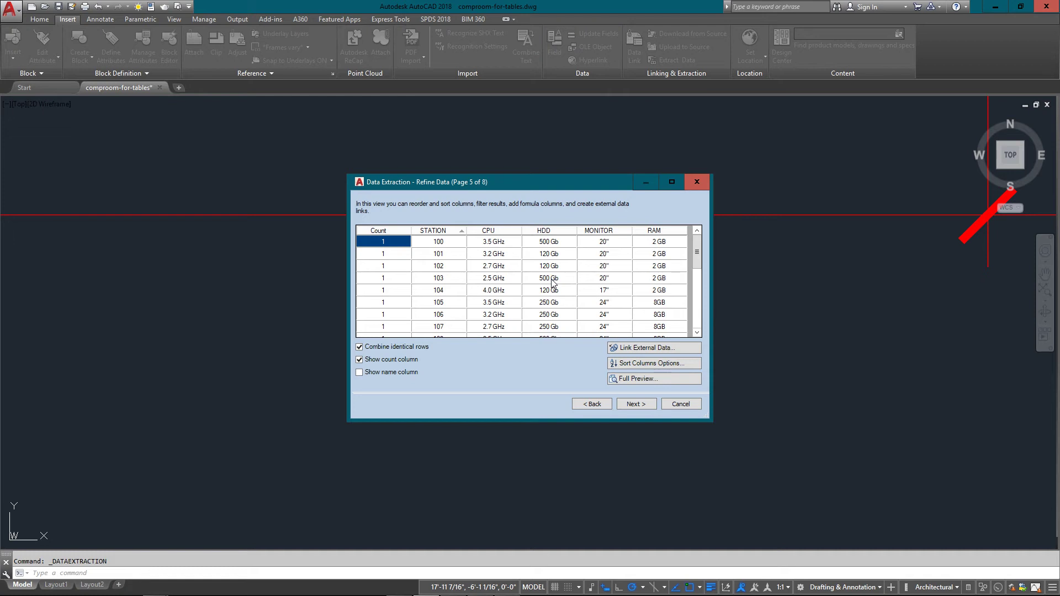
mouse_move(699, 248)
left_mouse_down()
mouse_move(698, 318)
mouse_move(691, 252)
left_mouse_up()
left_click(638, 406)
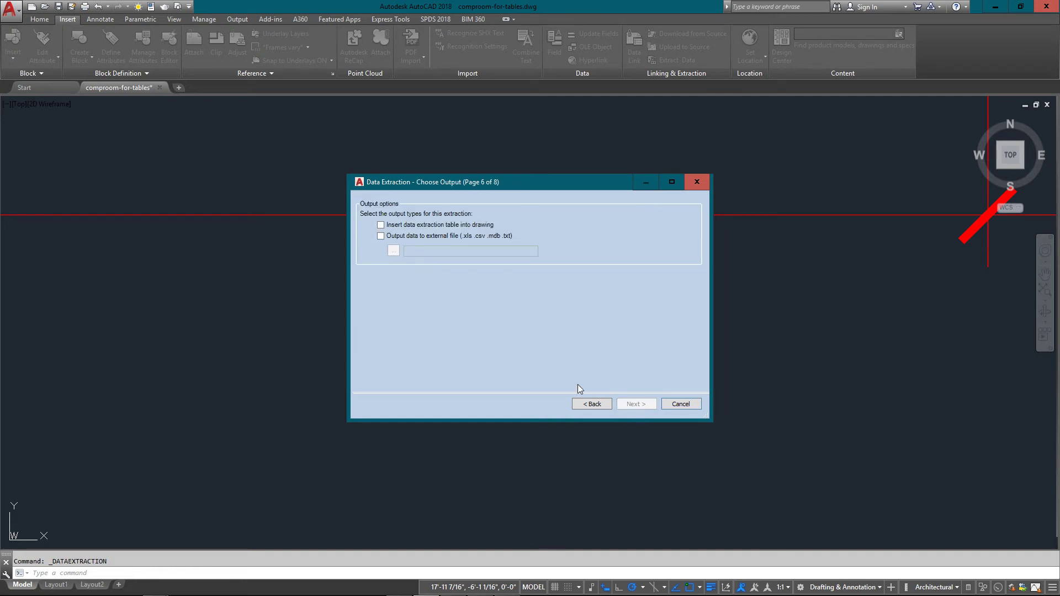
Output the extraction as a table inserted into the drawing, using the NEW TABLE FORMAT table style.
left_click(415, 226)
left_click(637, 403)
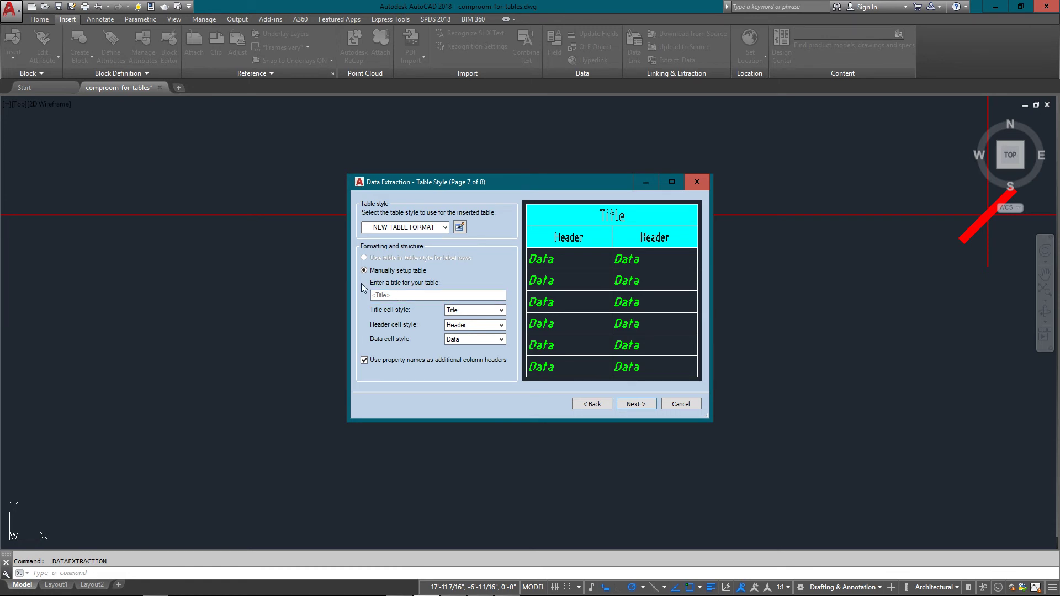
left_click(409, 227)
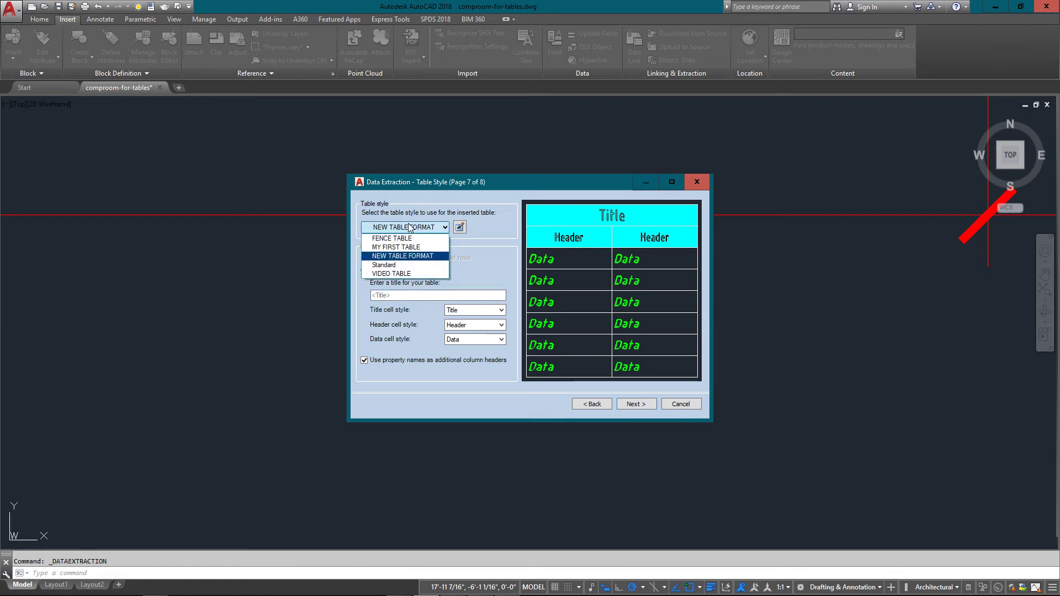
left_click(410, 257)
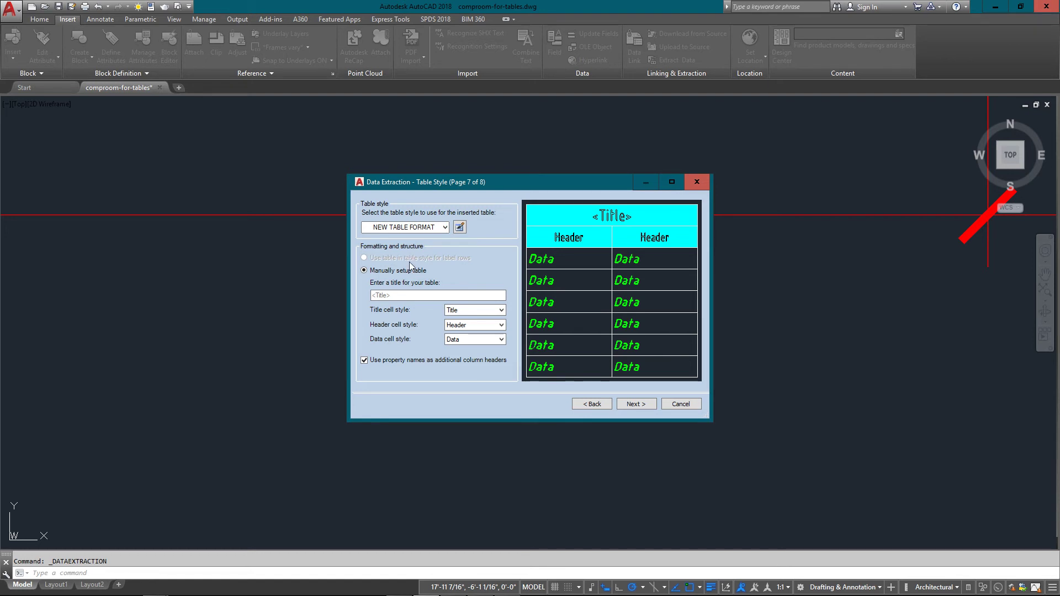
Title the extracted table COMPUTERS* IN COMPUTER ROOM and finish the data extraction setup.
left_click(412, 295)
type("COMPUTER")
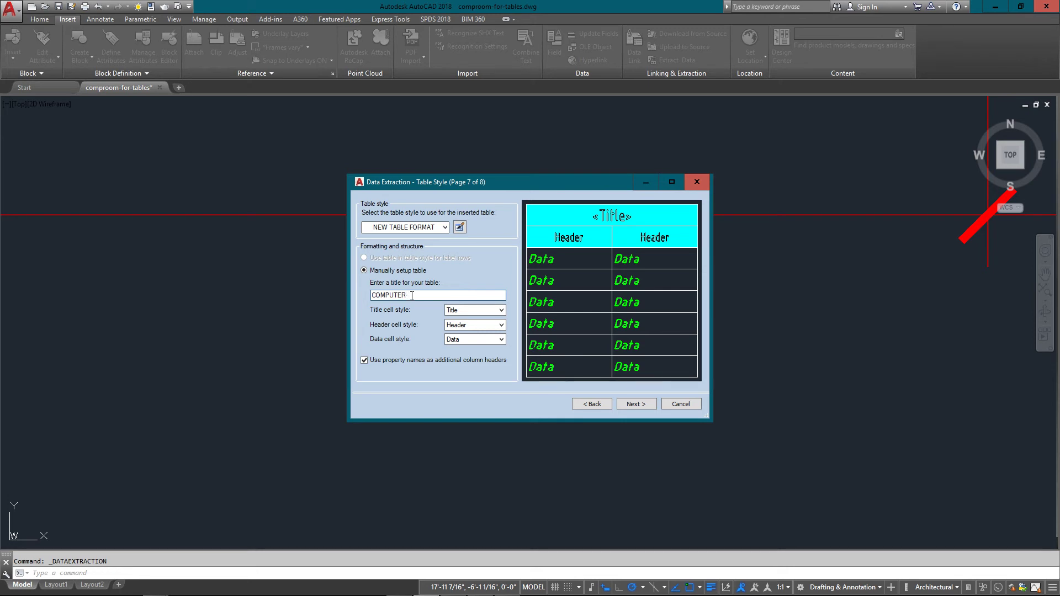
type("S IN COMPUTER ROOM")
left_click(411, 296)
type("*")
left_click(635, 404)
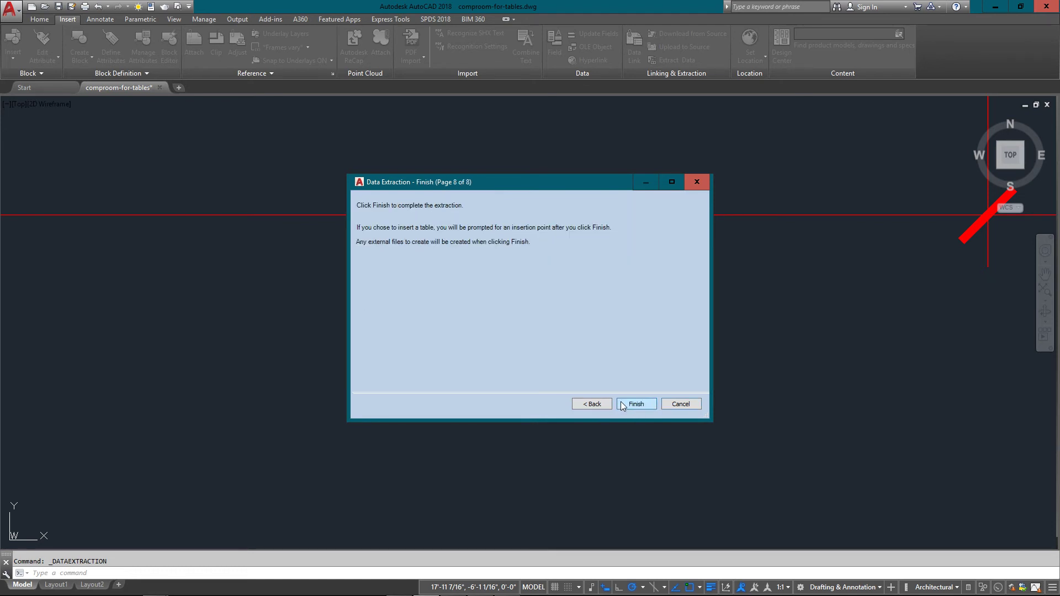
left_click(635, 404)
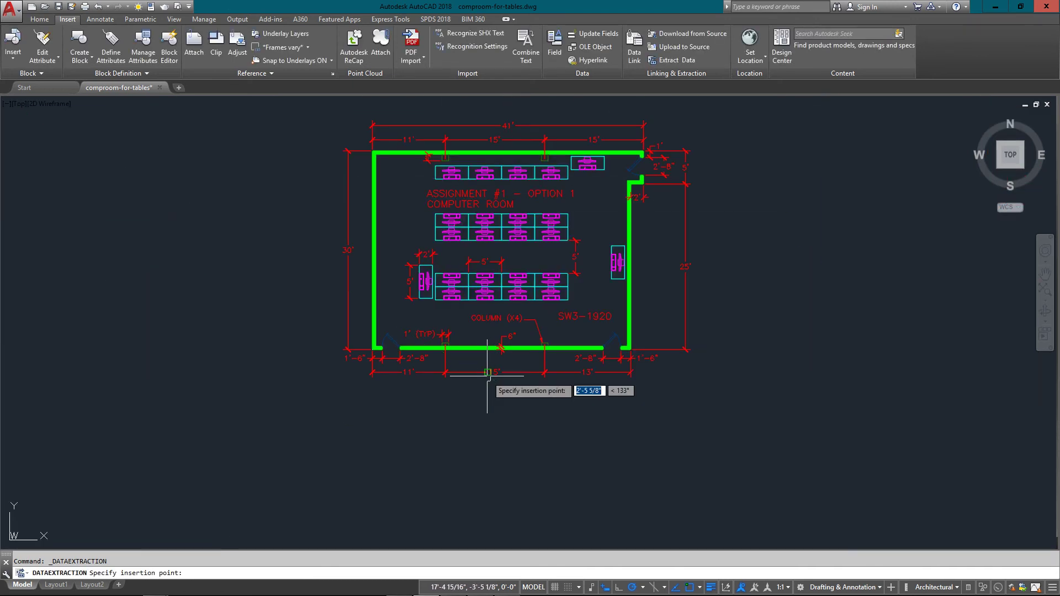
Insert the extracted table just below the desk edge at the station 116 computer.
scroll(458, 282, "up", 5)
scroll(441, 289, "up", 1)
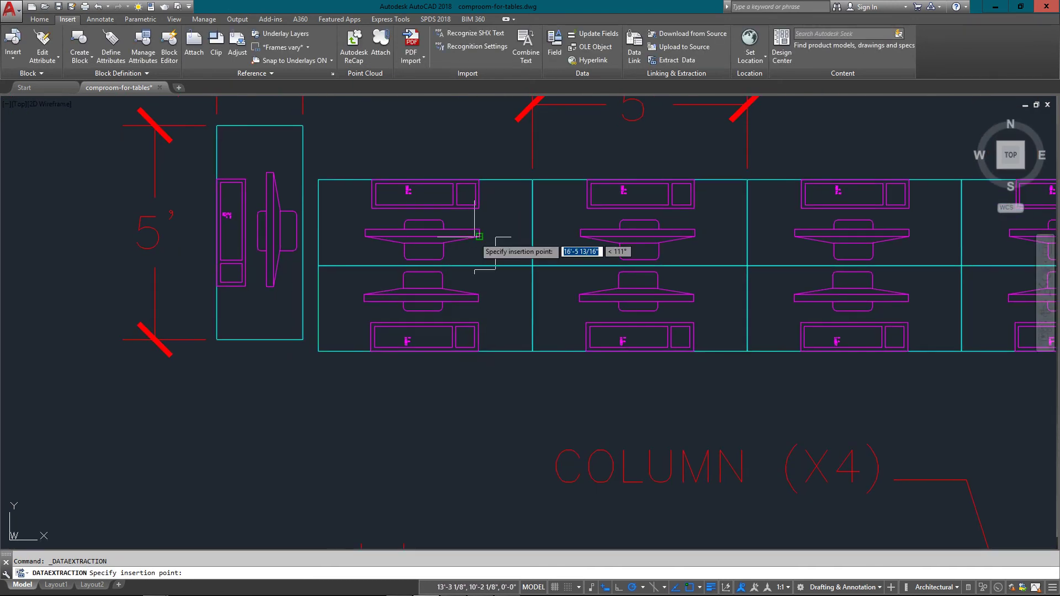
scroll(441, 288, "up", 6)
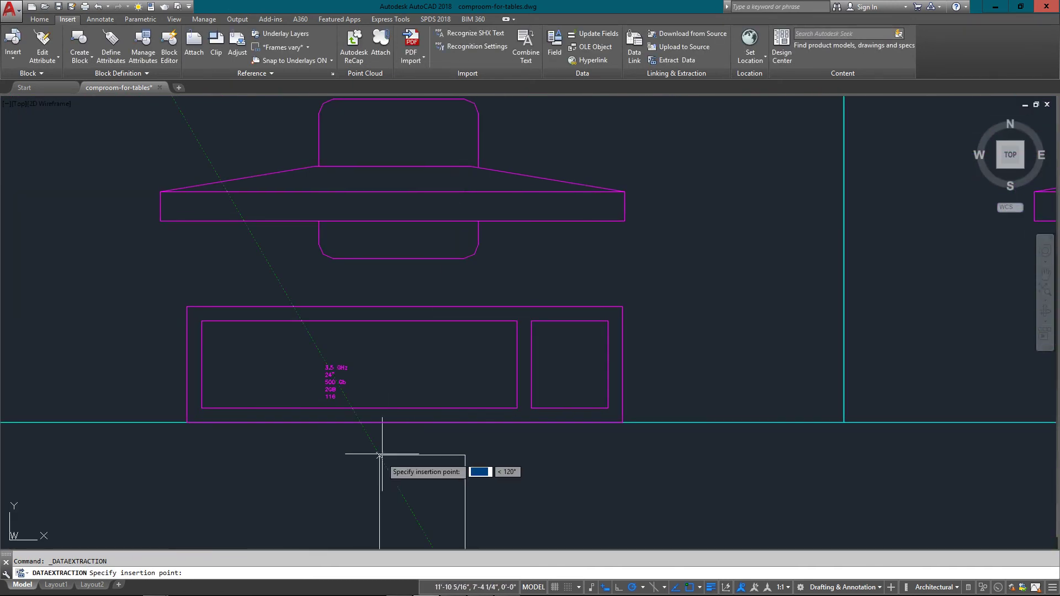
left_click(367, 434)
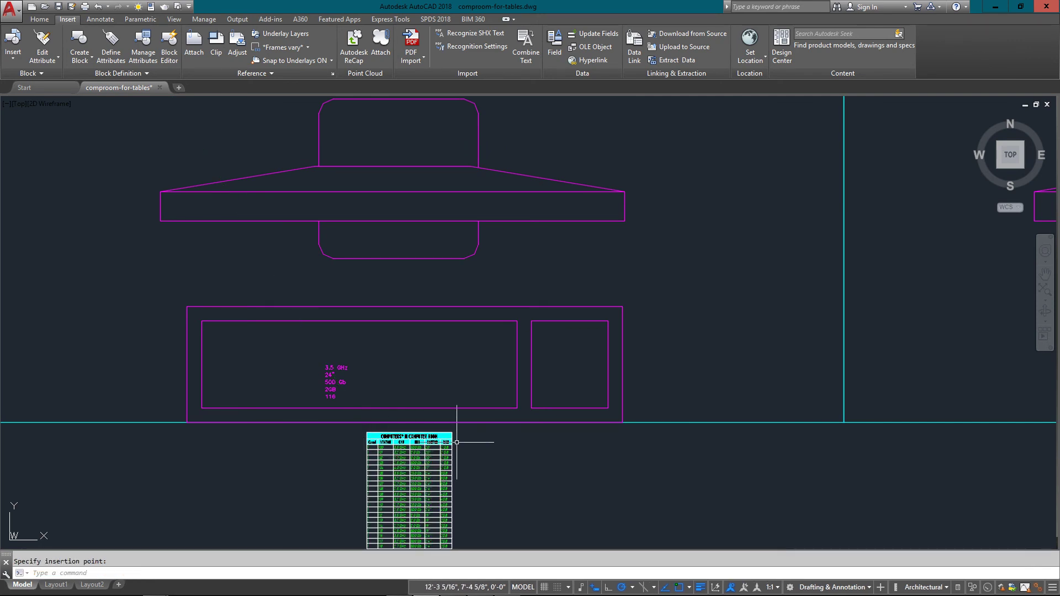
Examine the inserted table's title, column headers and station rows.
middle_click_drag(456, 433, 487, 358)
scroll(427, 386, "up", 4)
middle_click_drag(427, 387, 408, 324)
scroll(426, 373, "down", 2)
scroll(398, 309, "up", 4)
scroll(380, 291, "down", 2)
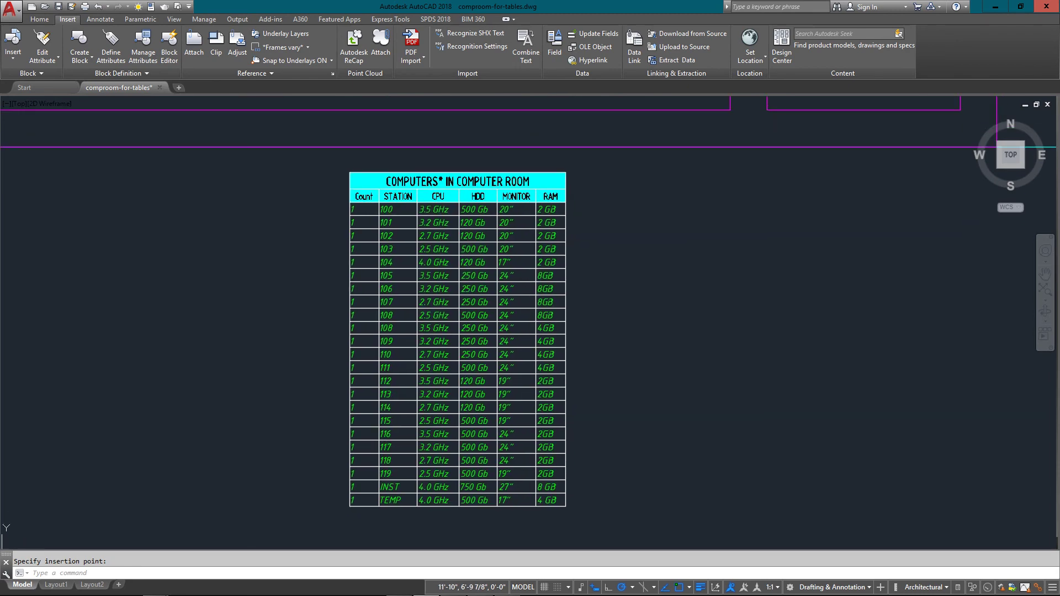
scroll(380, 291, "up", 2)
middle_click_drag(367, 265, 339, 300)
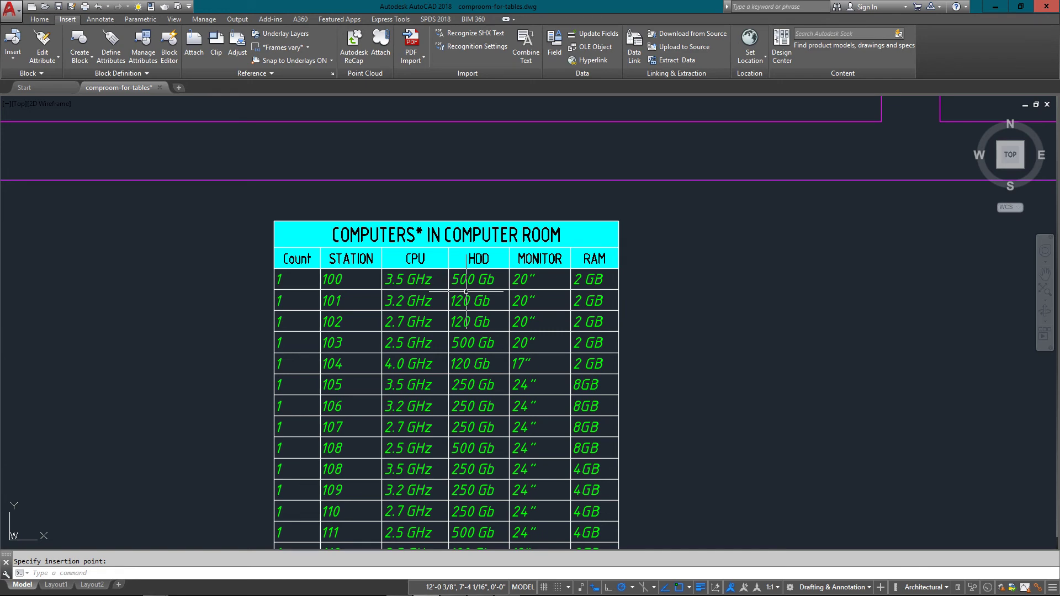
scroll(466, 292, "down", 2)
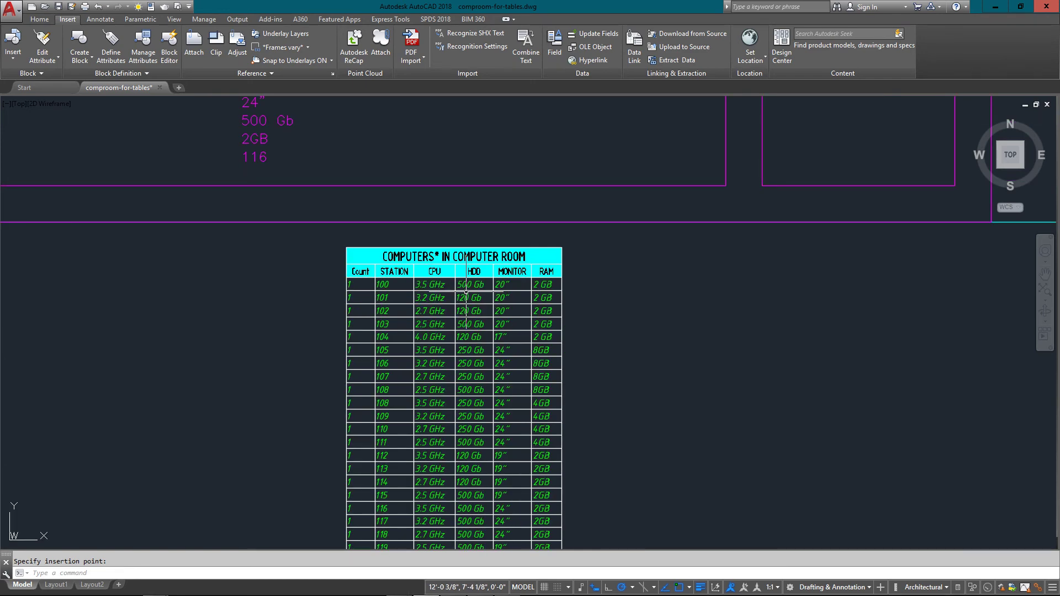
scroll(467, 292, "down", 3)
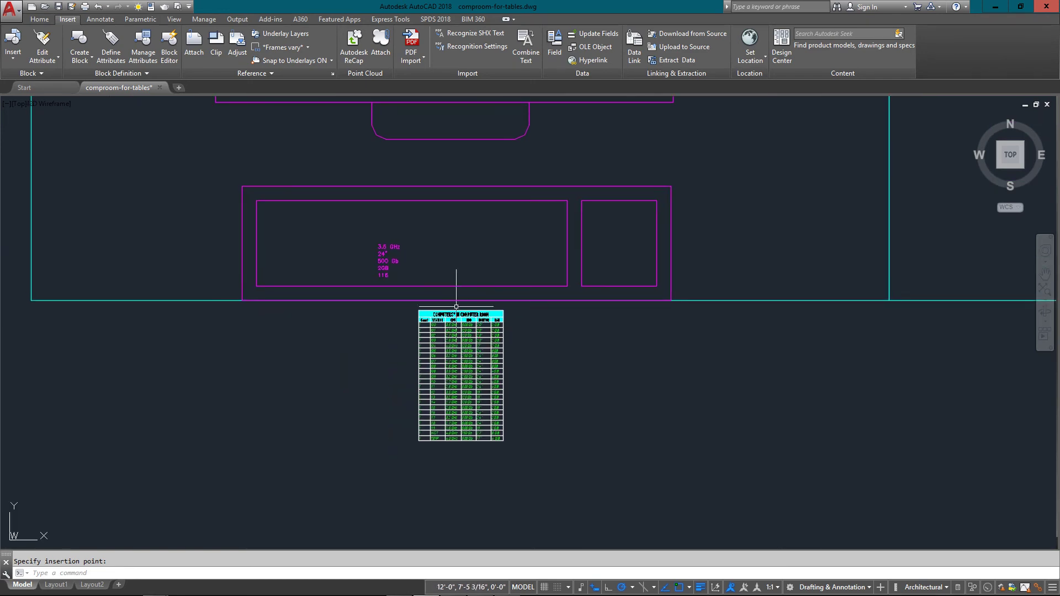
Set the CPU attribute of the station 118 computer block to 4.2 GHz.
scroll(480, 265, "down", 5)
middle_click_drag(481, 296, 414, 296)
scroll(511, 296, "up", 5)
scroll(511, 296, "down", 3)
scroll(473, 303, "up", 7)
scroll(335, 323, "up", 6)
double_click(355, 303)
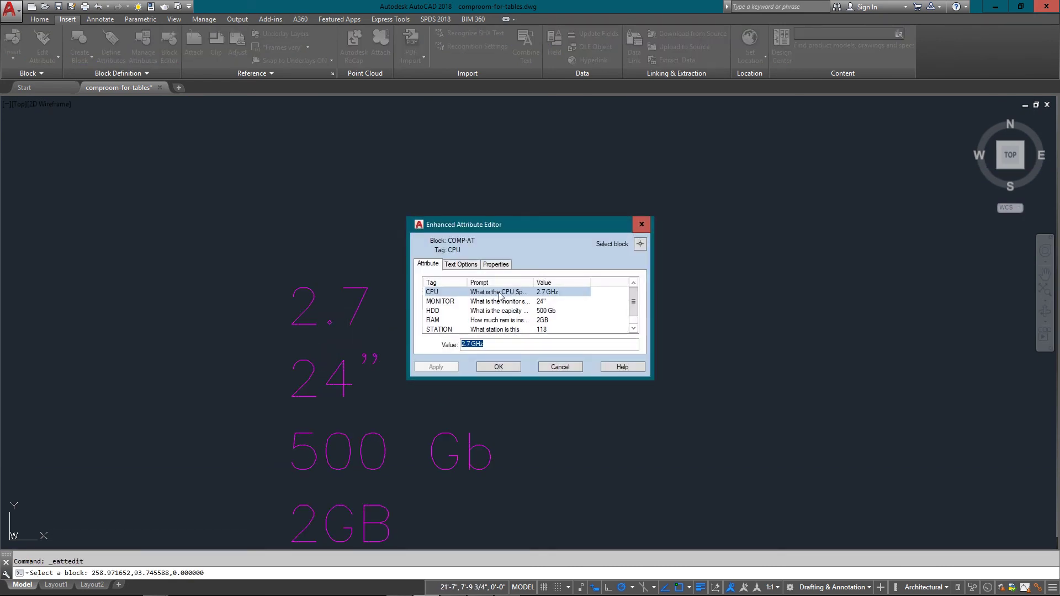
left_click(470, 346)
left_click_drag(469, 344, 454, 341)
type("4.2")
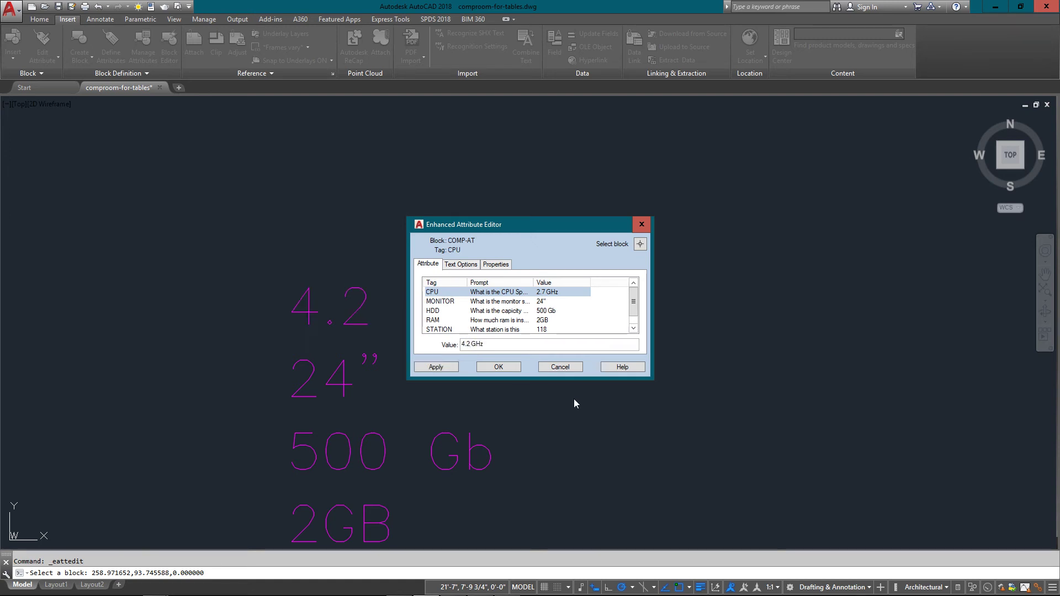
left_click(501, 367)
Update the data links of the computer table so it picks up the edited block attribute.
scroll(402, 303, "down", 5)
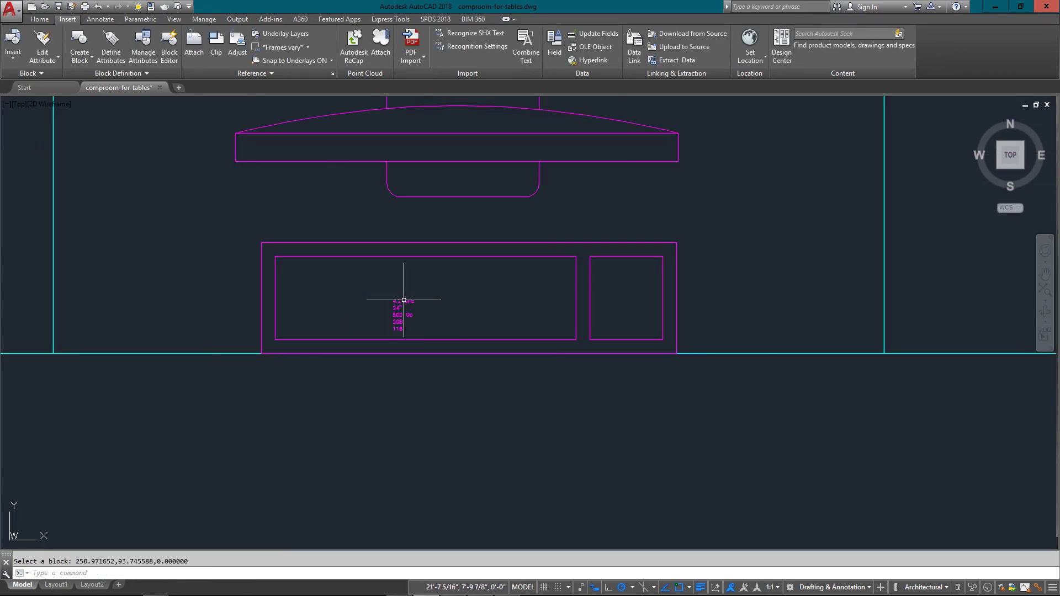
middle_click_drag(402, 304, 781, 208)
scroll(780, 208, "down", 2)
scroll(398, 340, "down", 5)
scroll(331, 367, "up", 7)
middle_click_drag(331, 367, 331, 308)
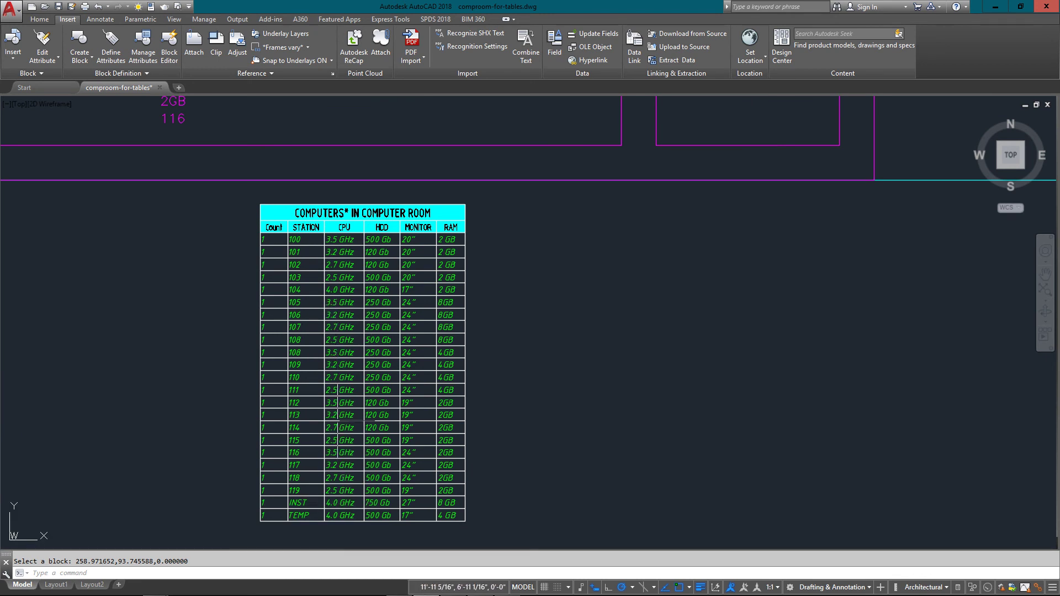
key("Escape")
scroll(551, 284, "down", 3)
left_click(594, 424)
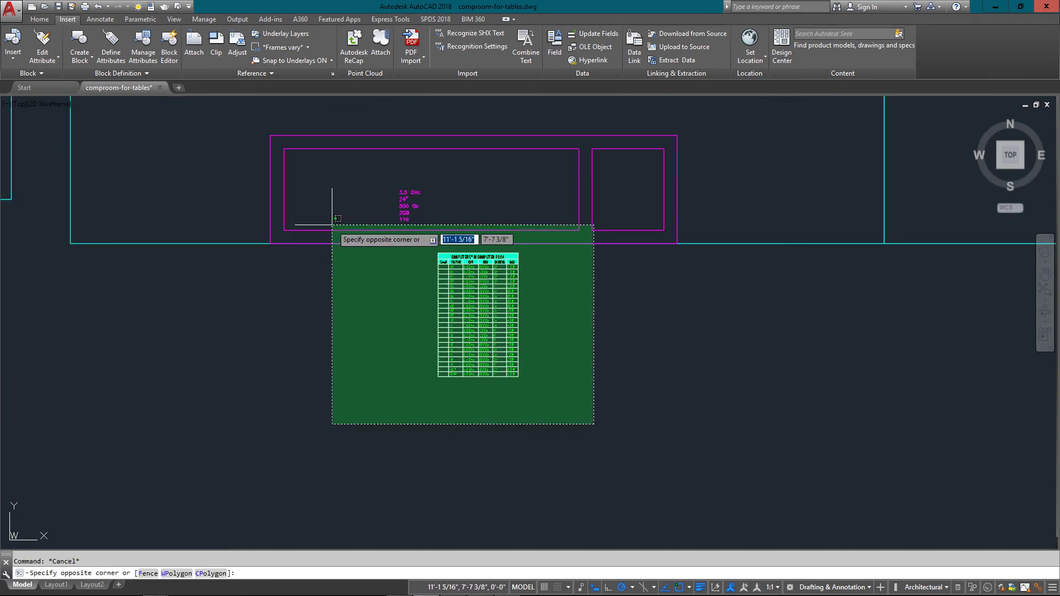
left_click(355, 243)
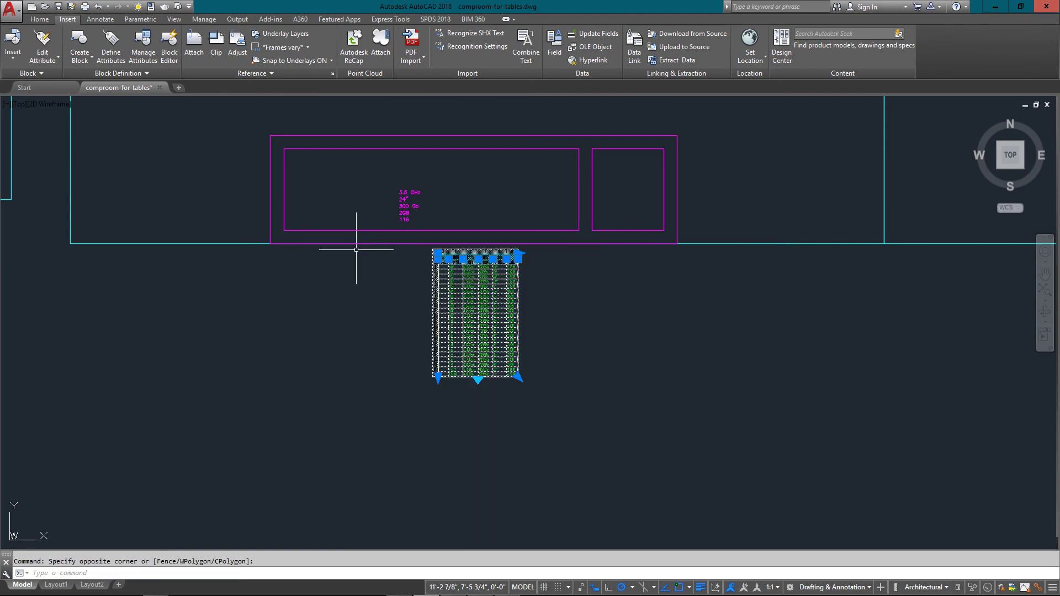
right_click(490, 305)
mouse_move(546, 377)
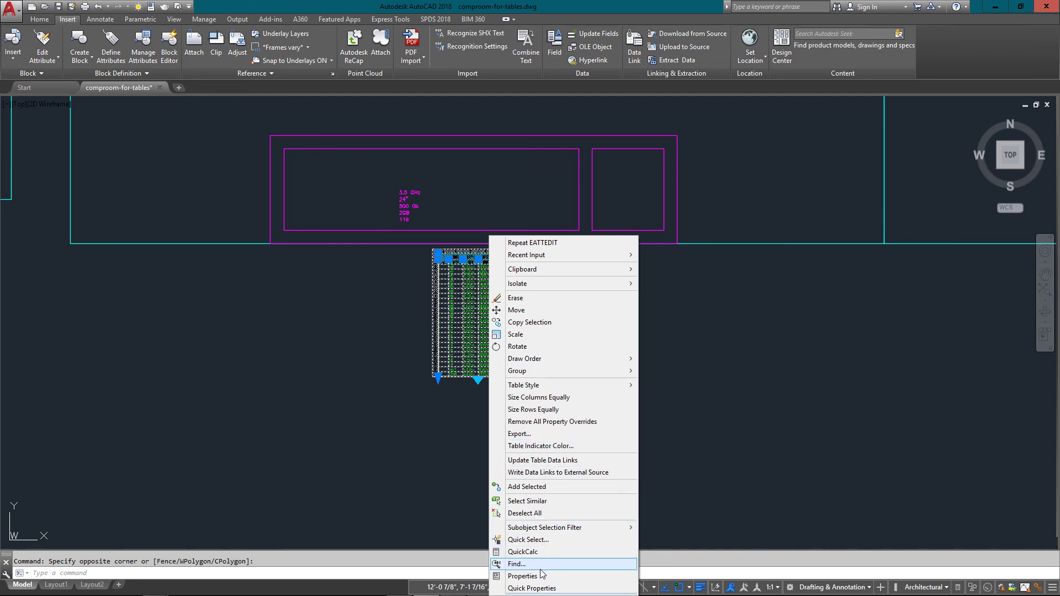
left_click(535, 460)
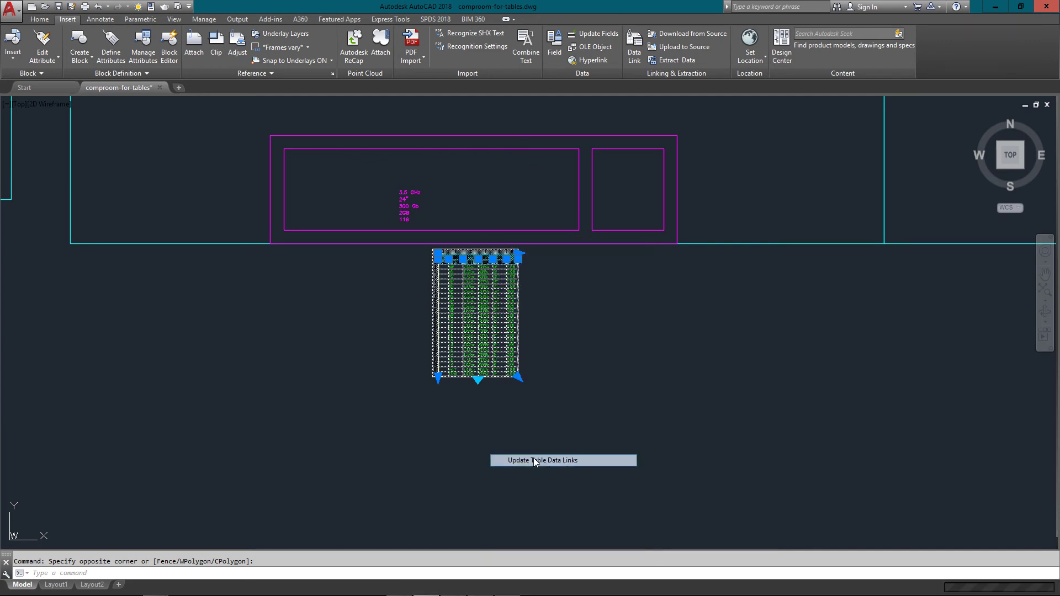
scroll(457, 325, "up", 6)
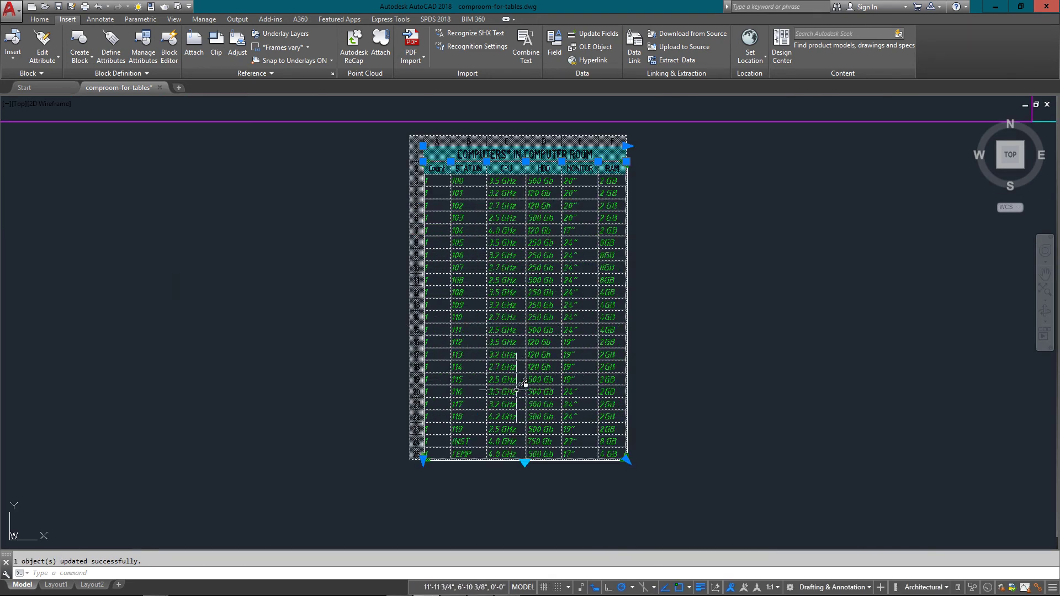
key("Escape")
Try to edit the CPU cell of station 118 directly in the table.
scroll(486, 422, "up", 5)
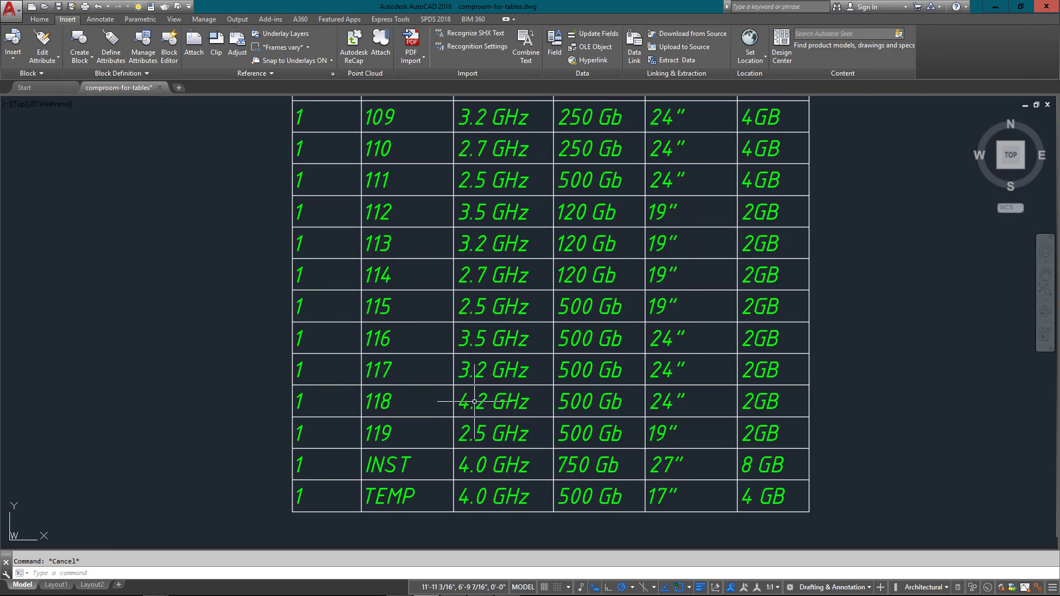
double_click(486, 401)
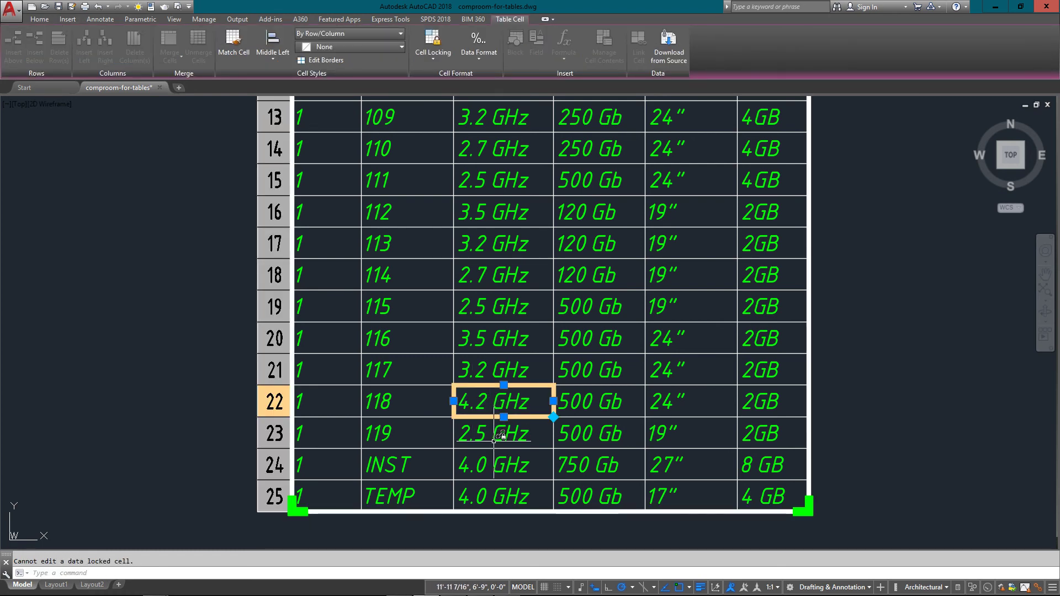
key("Escape")
Zoom to the drawing extents to view the whole computer room with the inserted table.
scroll(494, 442, "down", 2)
scroll(494, 441, "down", 2)
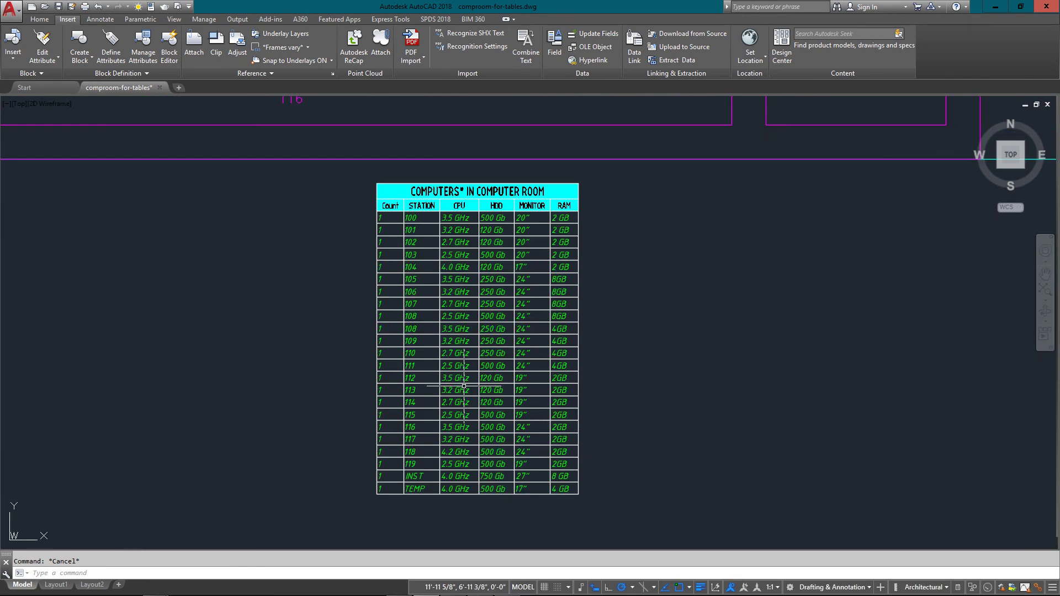
scroll(464, 386, "up", 2)
scroll(461, 389, "down", 5)
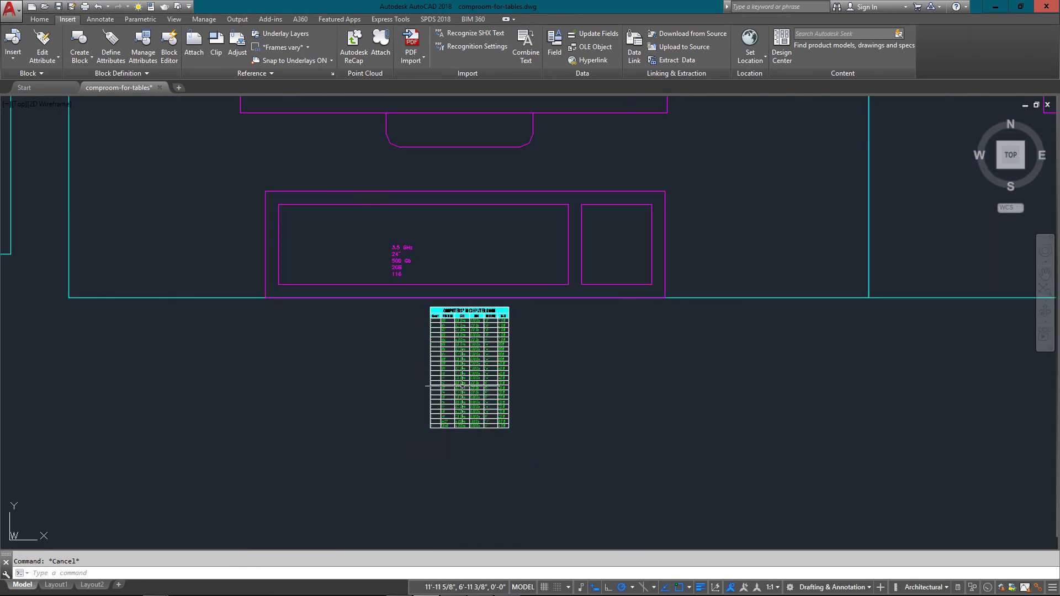
scroll(456, 390, "down", 4)
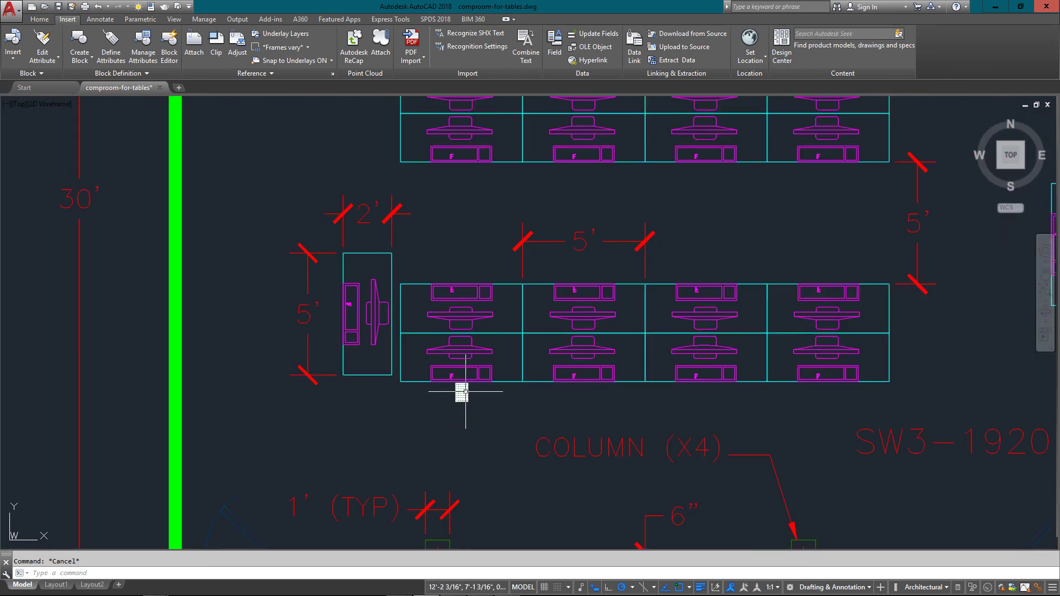
middle_click_drag(457, 390, 350, 397)
scroll(379, 398, "down", 5)
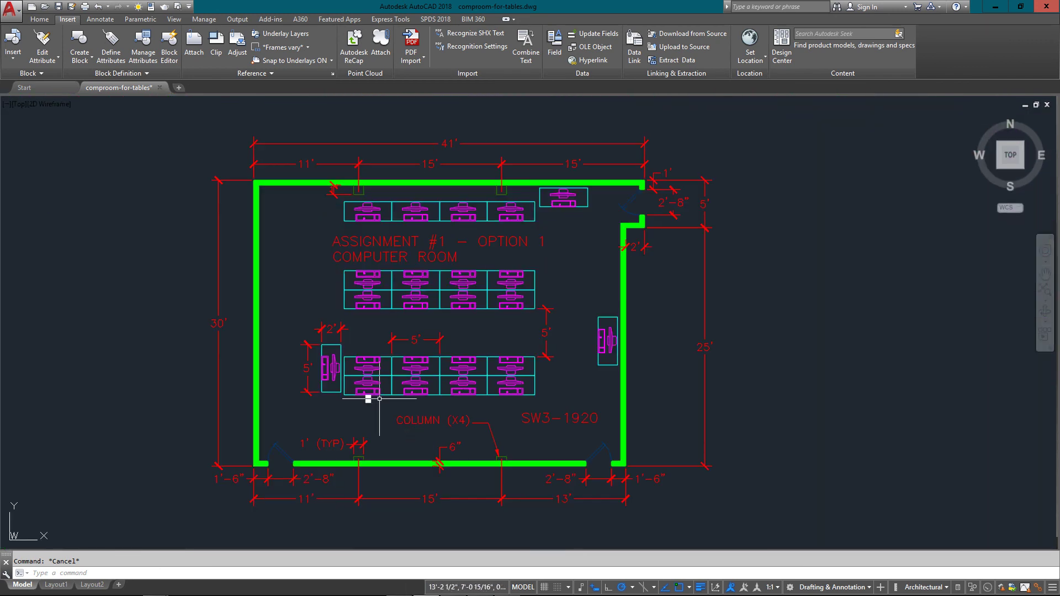
type("z")
key("Return")
type("e")
key("Return")
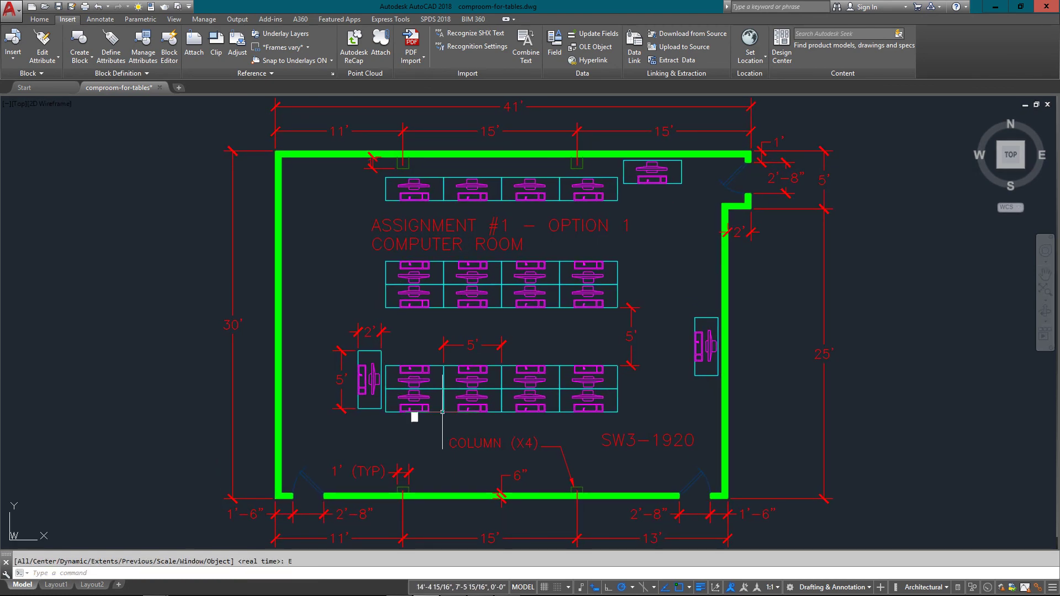